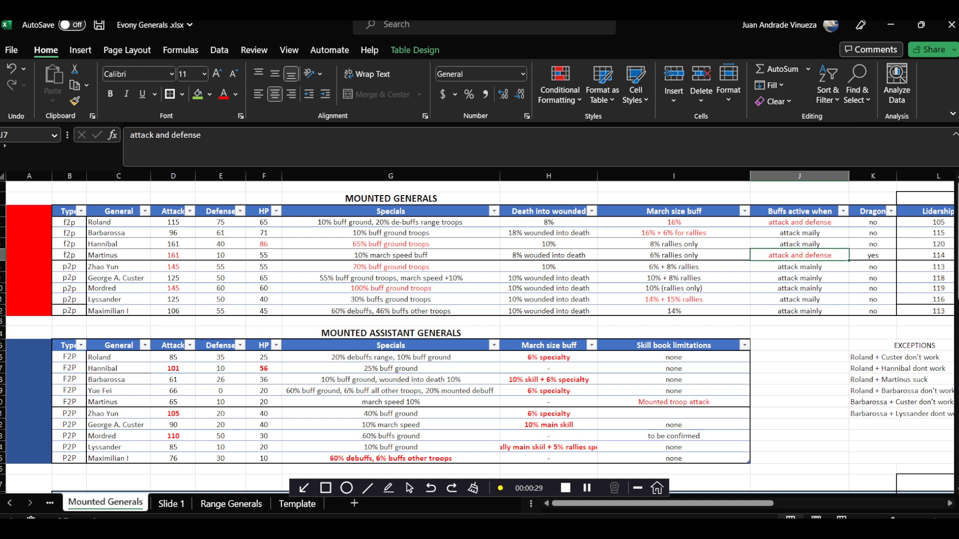
left_click(119, 321)
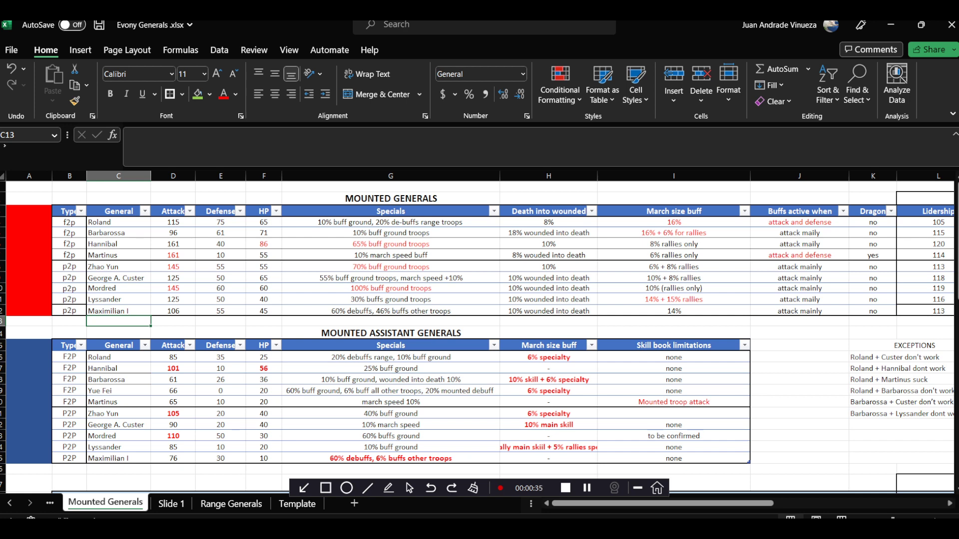
left_click(172, 321)
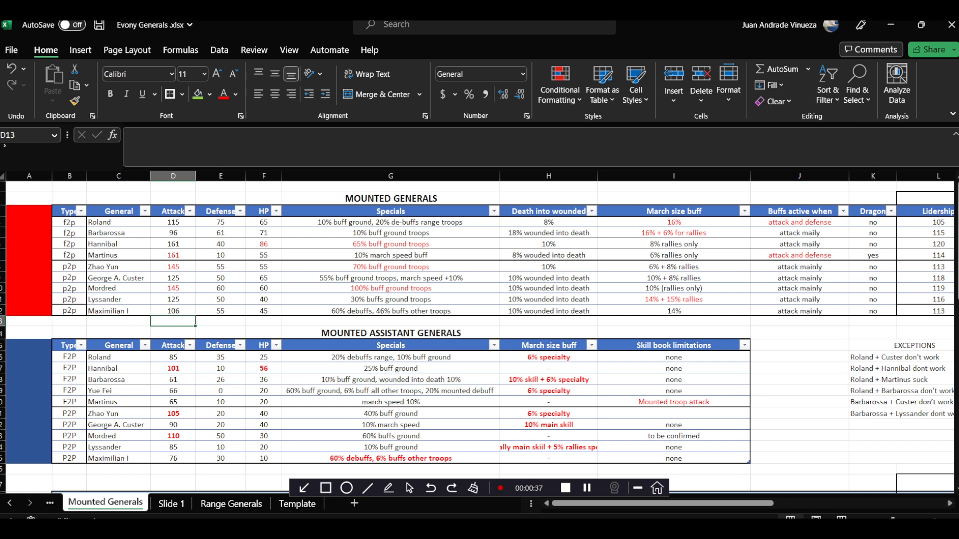
left_click(118, 321)
left_click(70, 321)
left_click(118, 321)
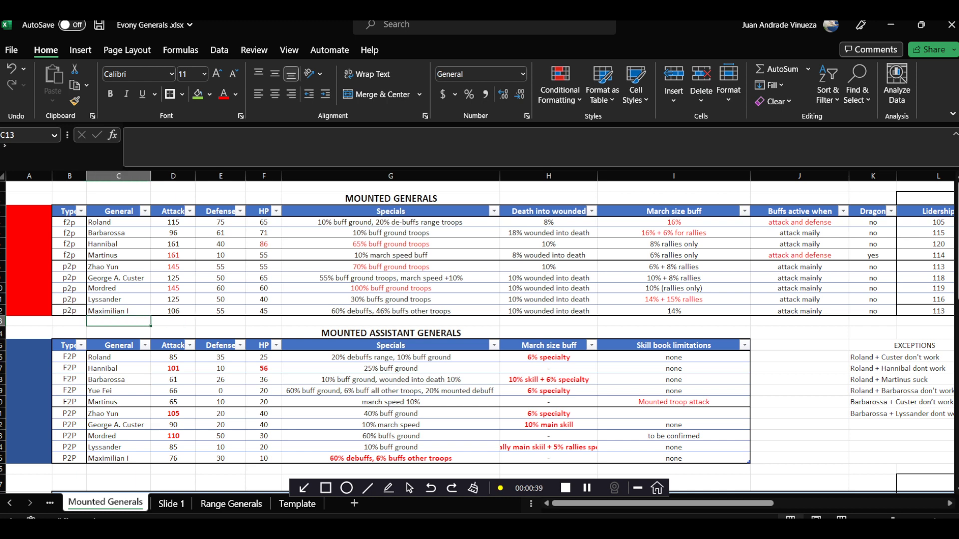
left_click(173, 321)
left_click(118, 321)
left_click(70, 321)
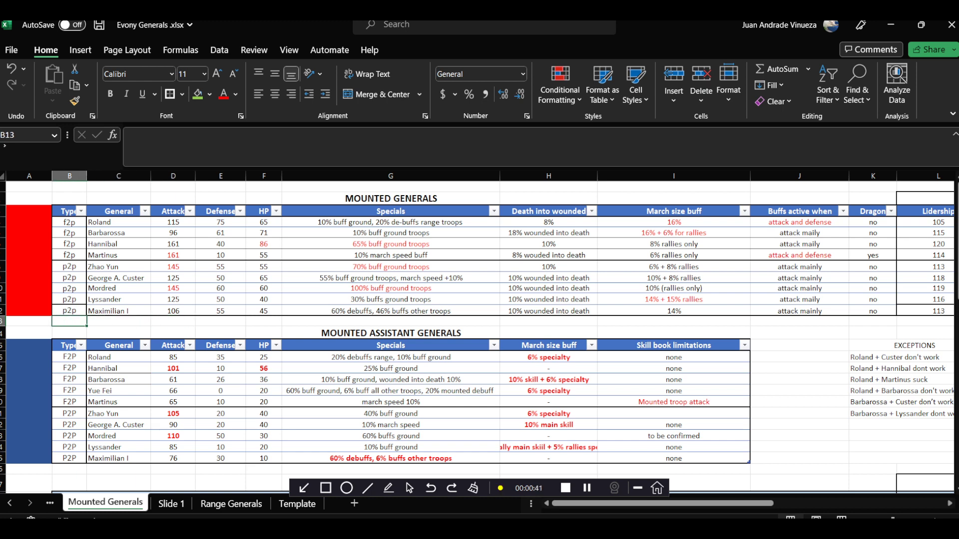
left_click(28, 321)
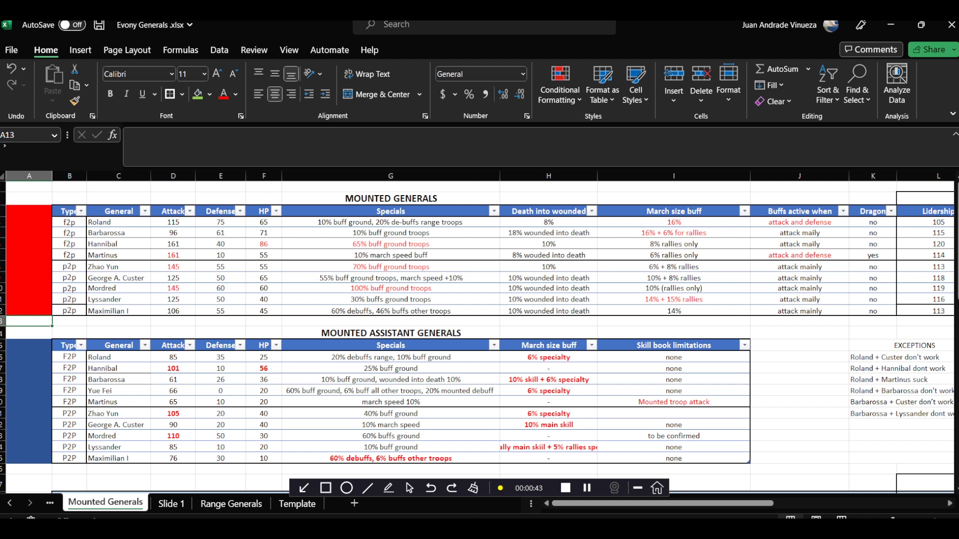
left_click(69, 321)
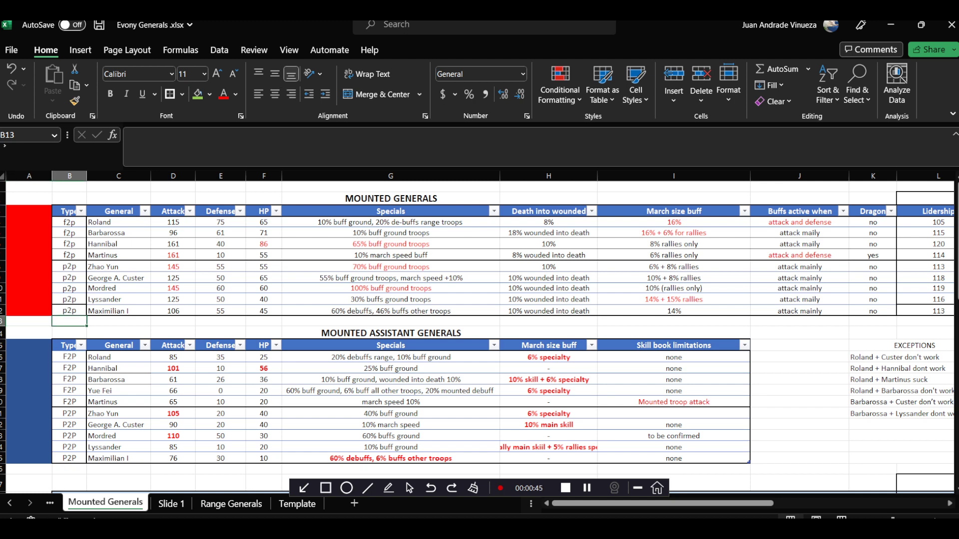
key("Right")
key("Right")
key("Right")
key("Right")
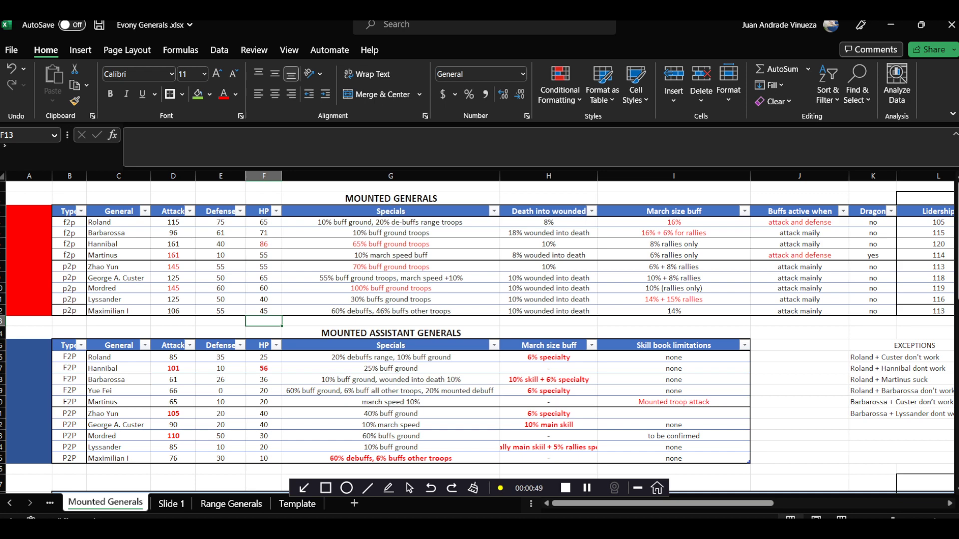
scroll(476, 338, "down", 4)
scroll(477, 338, "up", 4)
scroll(477, 338, "down", 7)
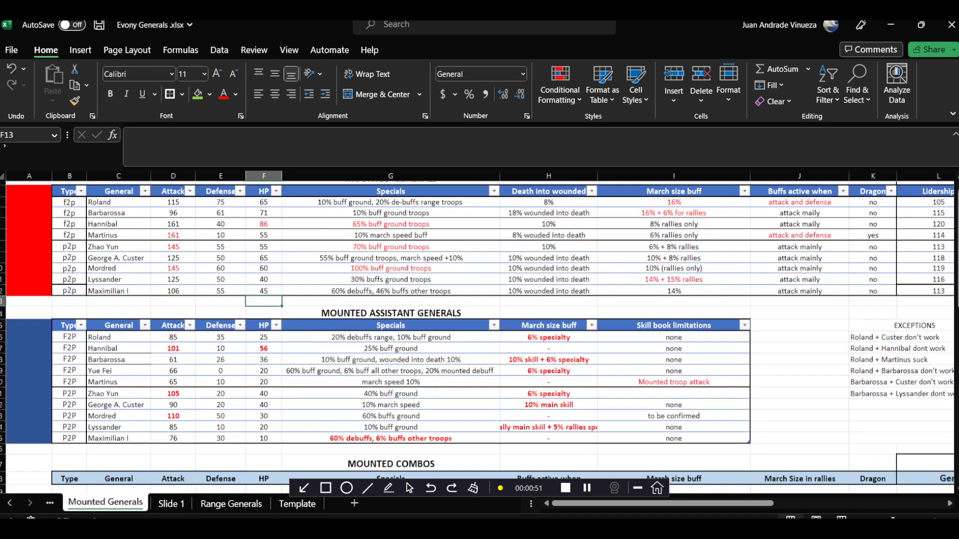
scroll(477, 337, "down", 3)
scroll(476, 337, "up", 11)
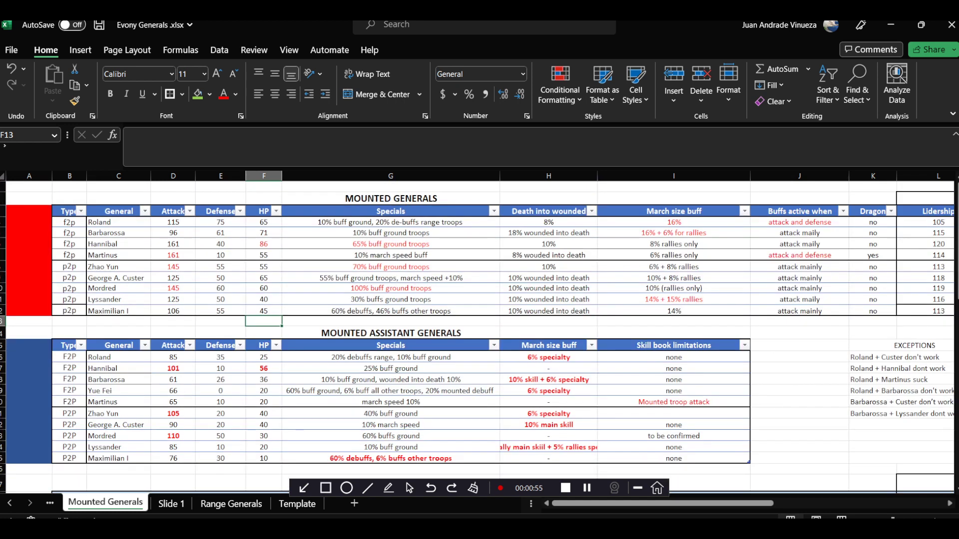
Step: On the Slide 1 sheet, add the label "DRAGONs" in the row directly below Generals
left_click(171, 503)
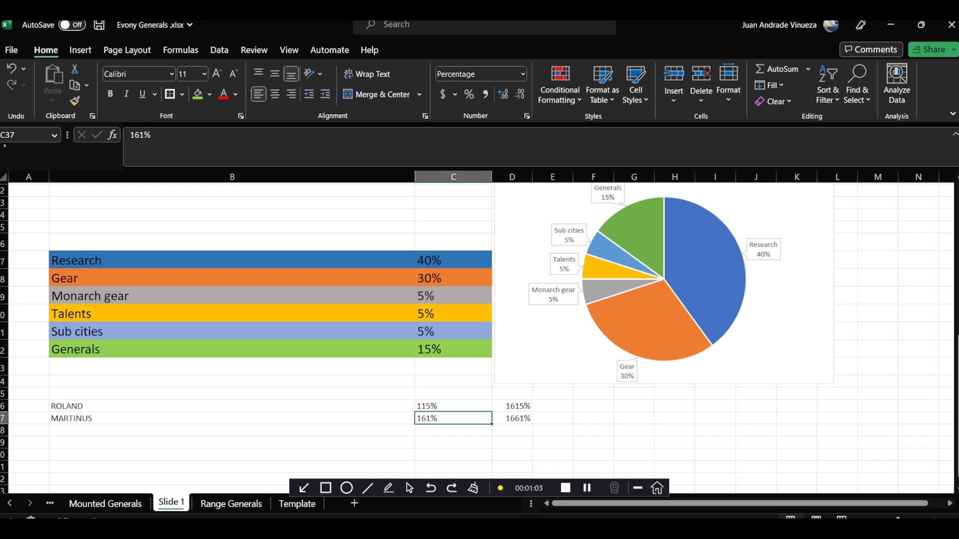
mouse_move(599, 335)
left_click(453, 349)
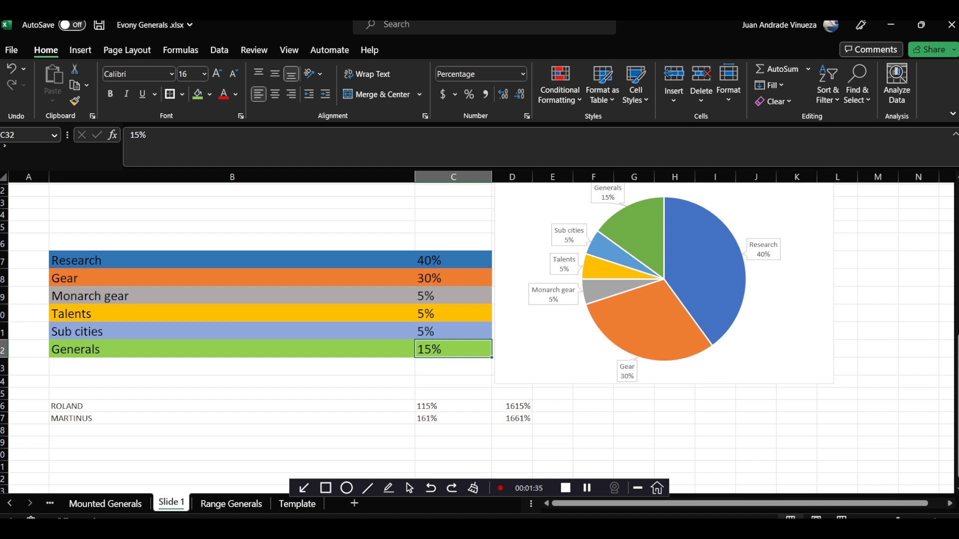
left_click(231, 366)
type("DRAGON")
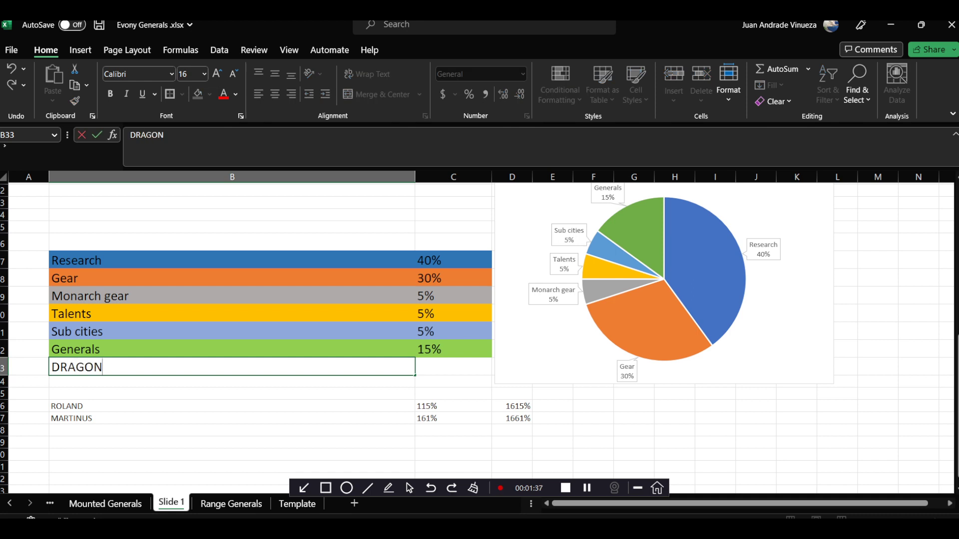
type("s")
key("Return")
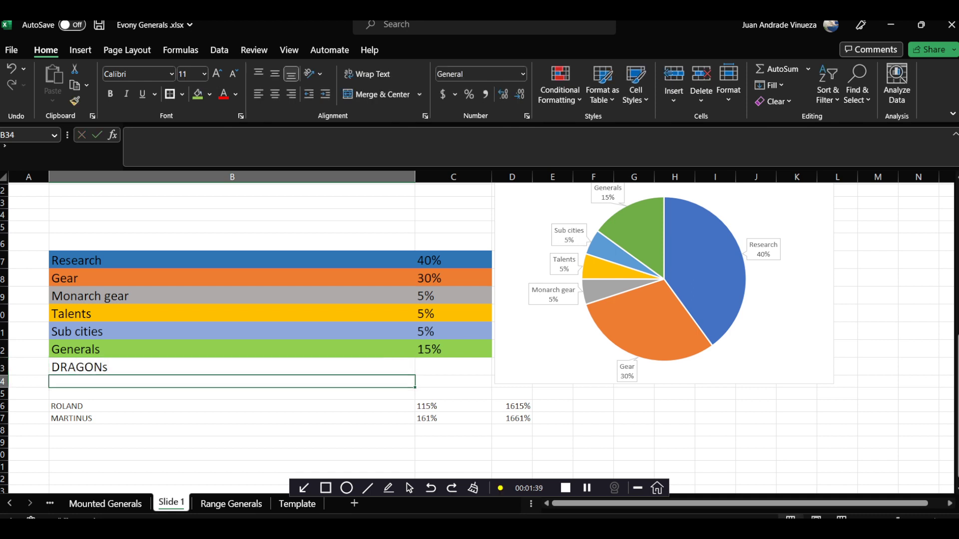
Step: Set the Generals share in the contribution table to 10%
left_click(452, 366)
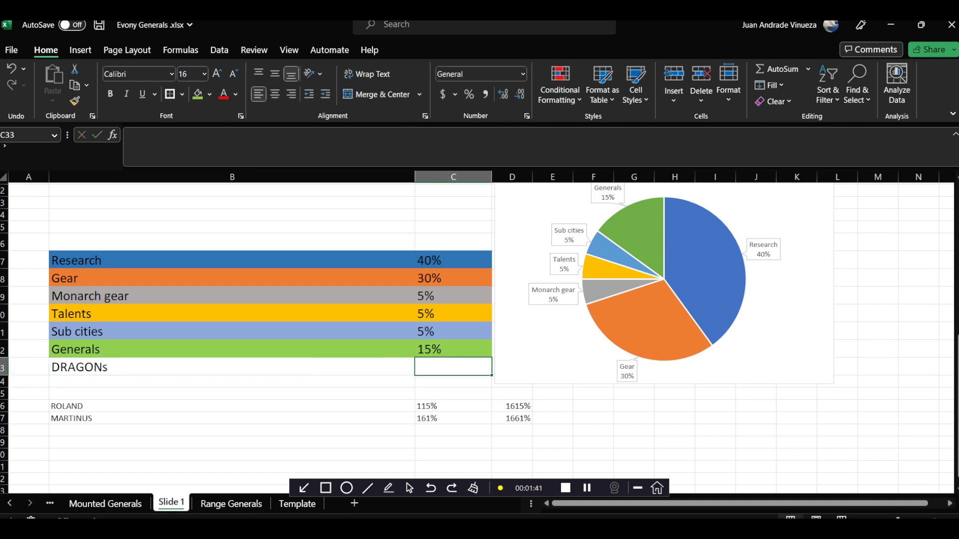
left_click(453, 349)
type("10")
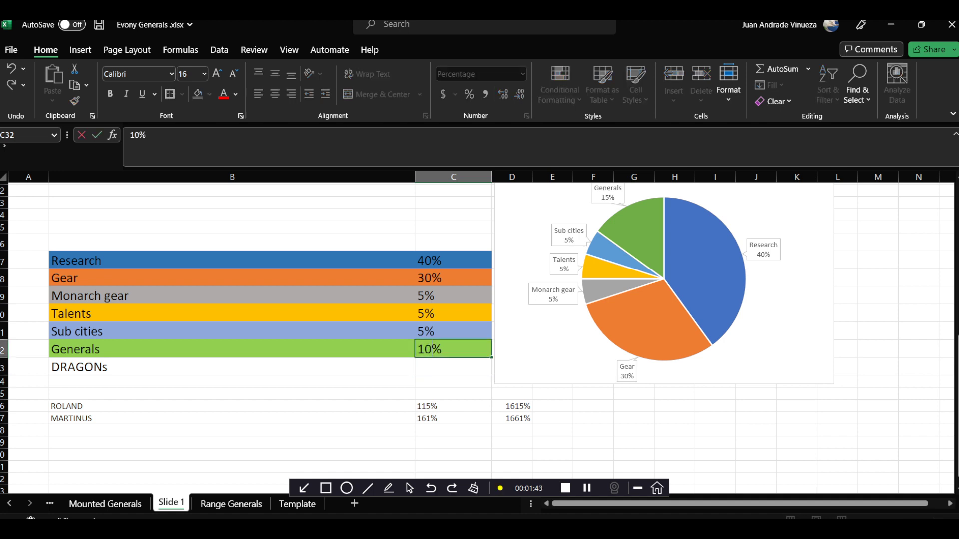
key("Return")
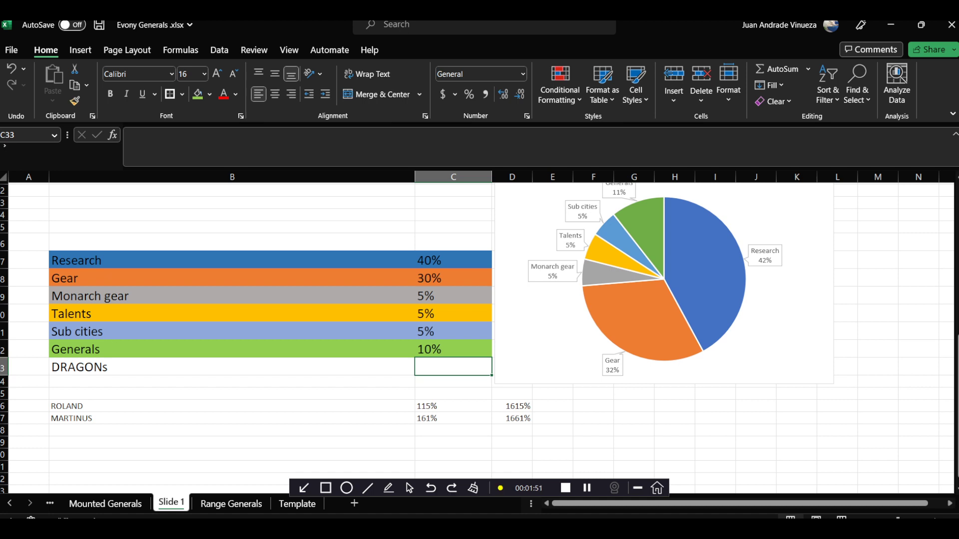
Step: Compare the base percentages of Roland and Martinus in column C below the contribution table
left_click(453, 406)
left_click_drag(149, 406, 439, 418)
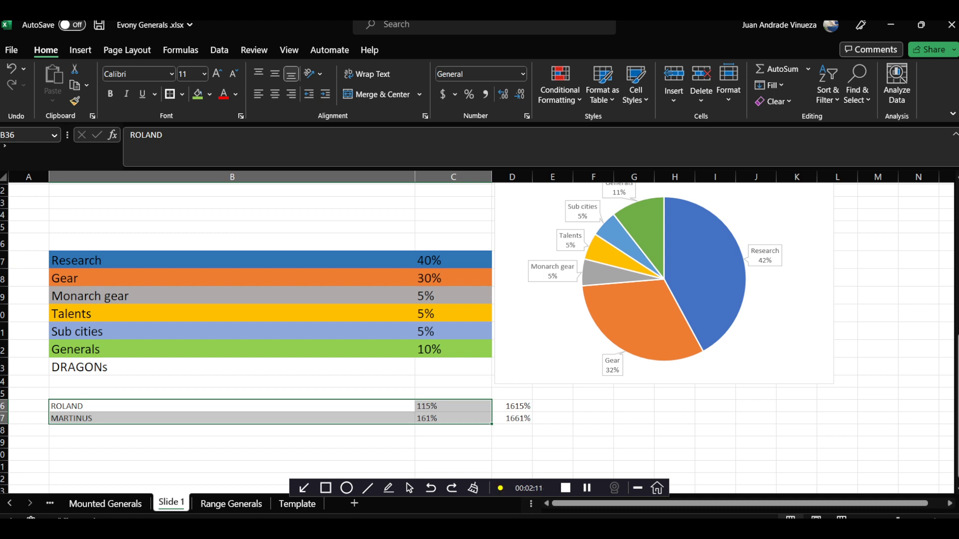
left_click(231, 406)
left_click(453, 406)
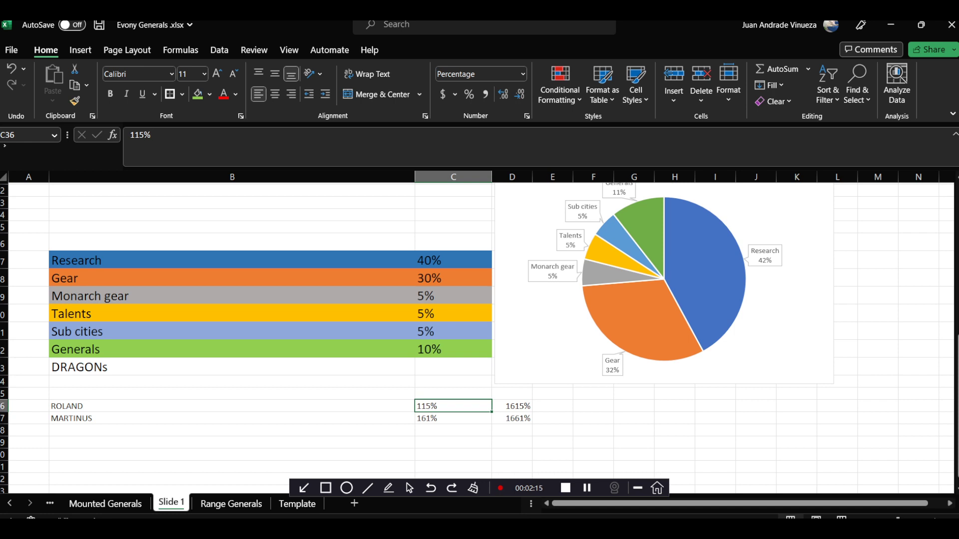
left_click(452, 419)
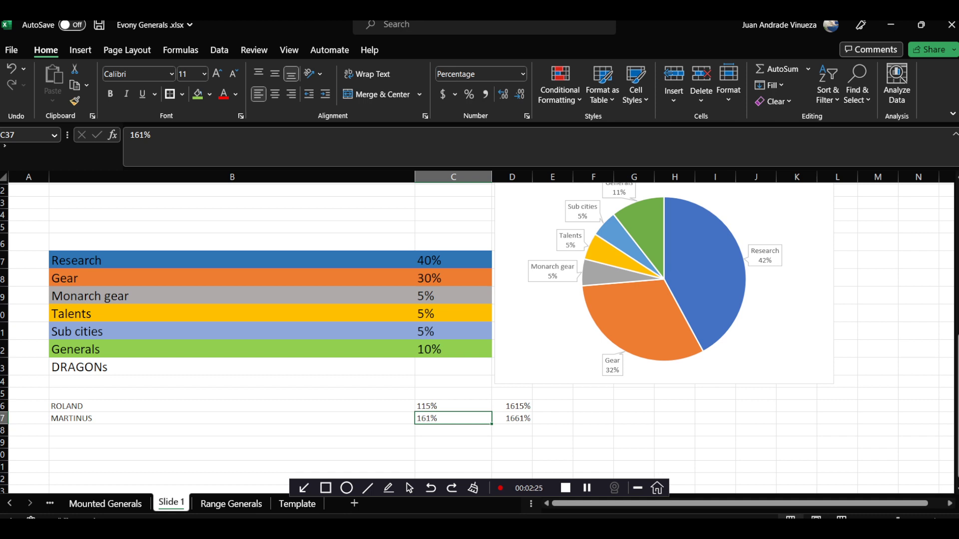
key("Up")
key("Down")
key("Up")
key("Down")
key("Up")
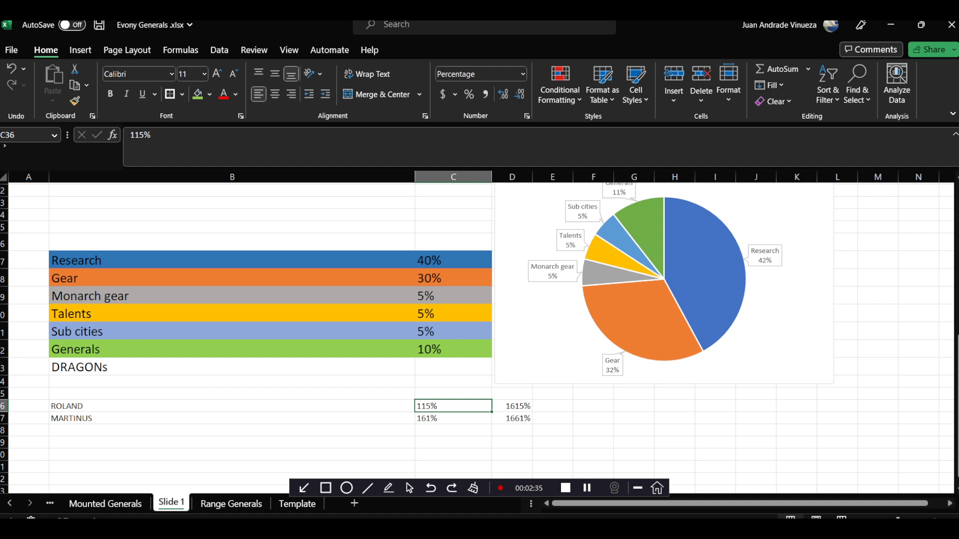
key("Down")
key("Up")
key("Down")
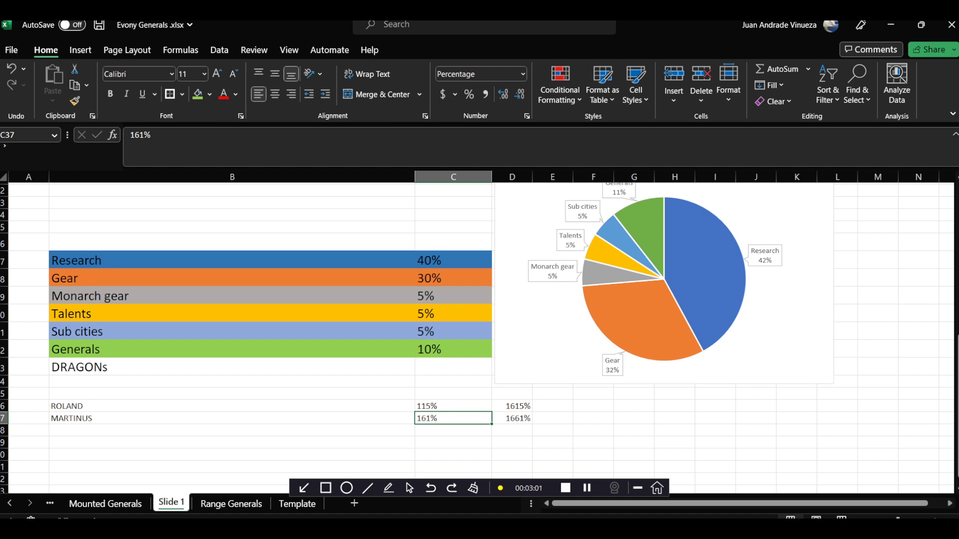
Step: Examine the column D percentages of Roland and Martinus alongside their base values in column C
left_click(452, 406)
left_click(511, 406)
left_click(511, 418)
left_click(511, 405)
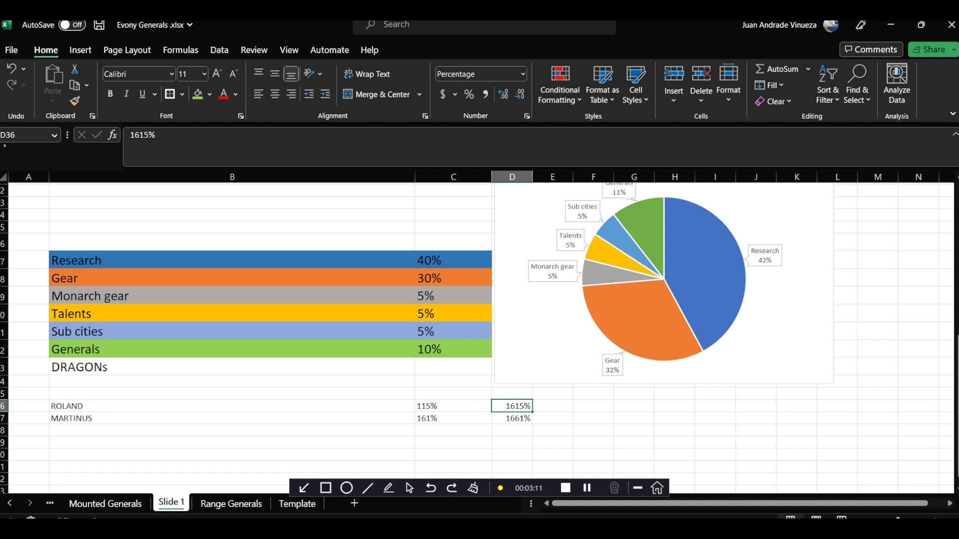
left_click(452, 406)
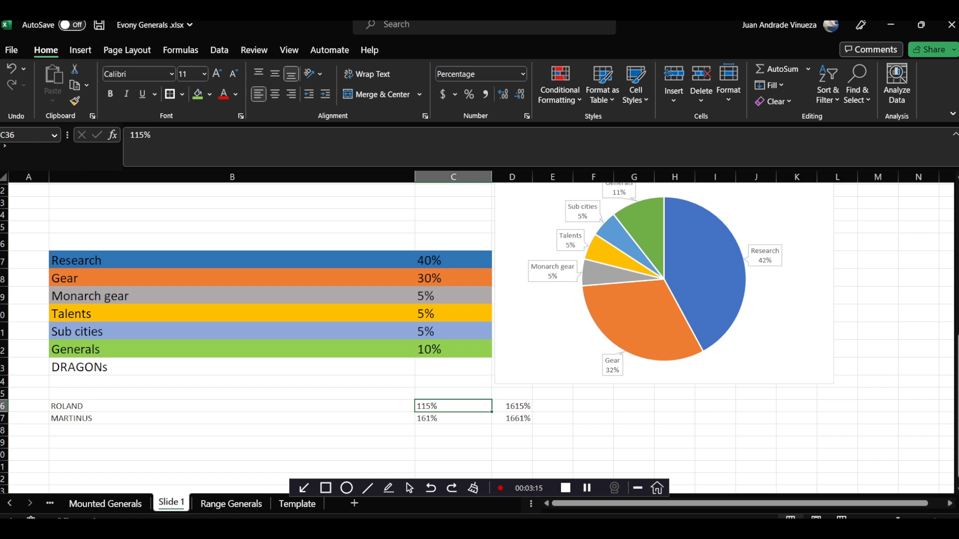
left_click(512, 406)
key("Down")
key("Up")
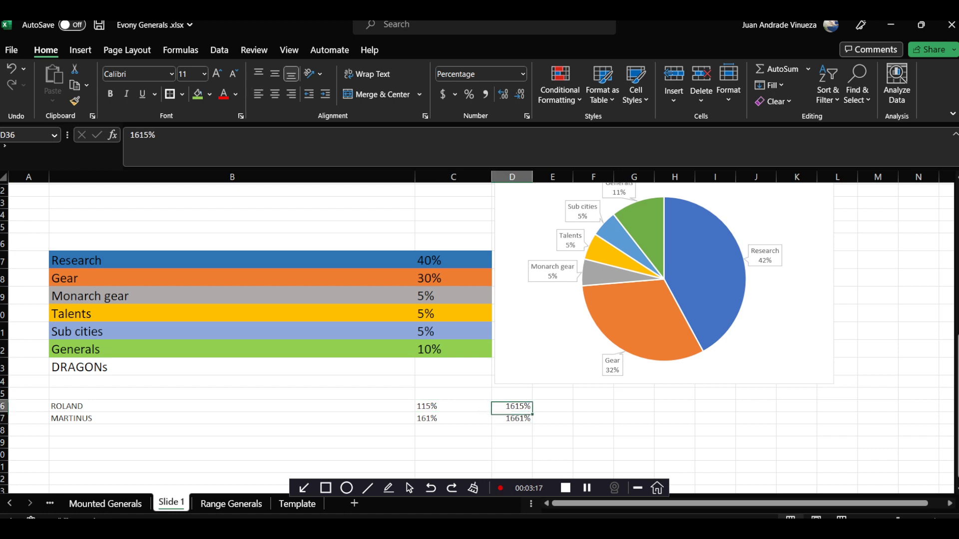
key("Down")
key("Up")
key("Down")
key("Up")
key("Down")
left_click(511, 406)
left_click(511, 418)
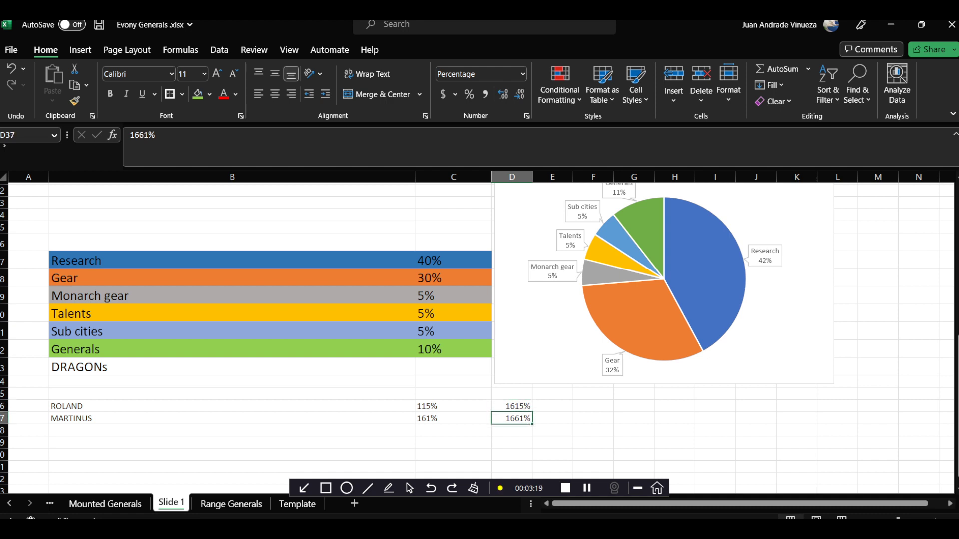
left_click(511, 406)
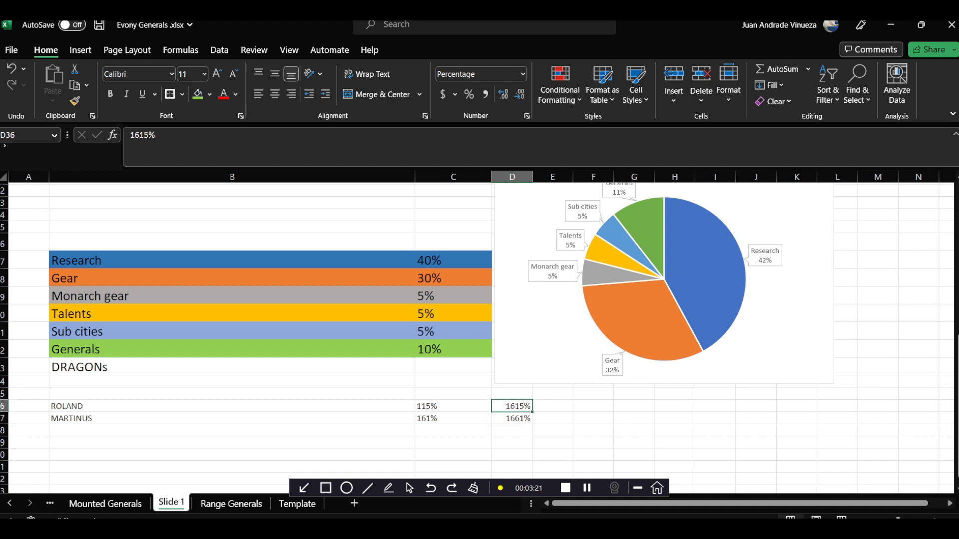
left_click(453, 406)
left_click(453, 418)
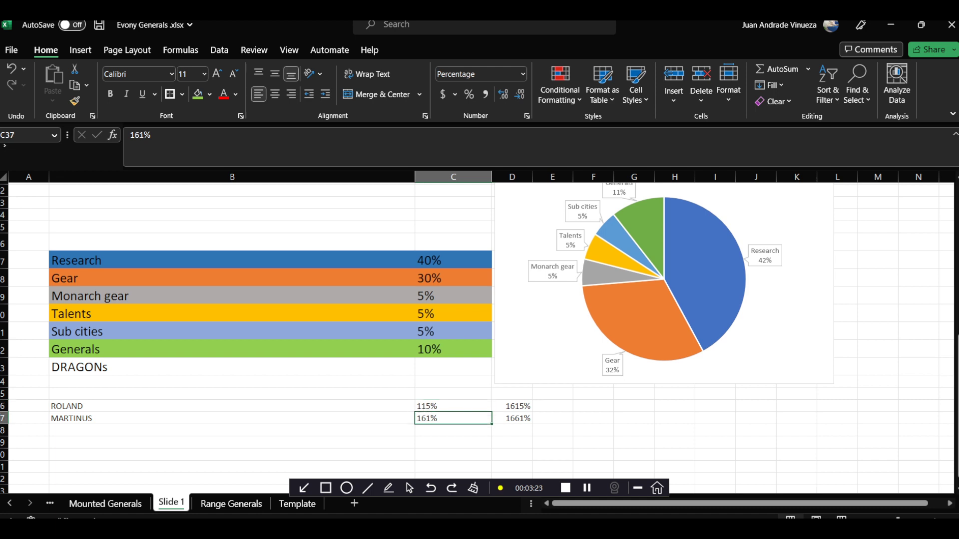
left_click(453, 406)
left_click(453, 418)
left_click(453, 406)
left_click(453, 418)
left_click(453, 406)
left_click(511, 406)
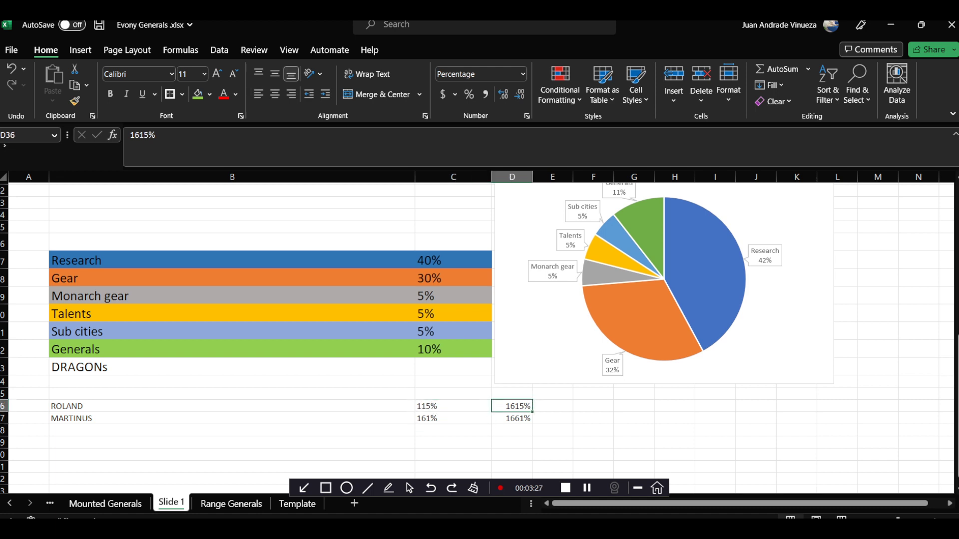
left_click(511, 418)
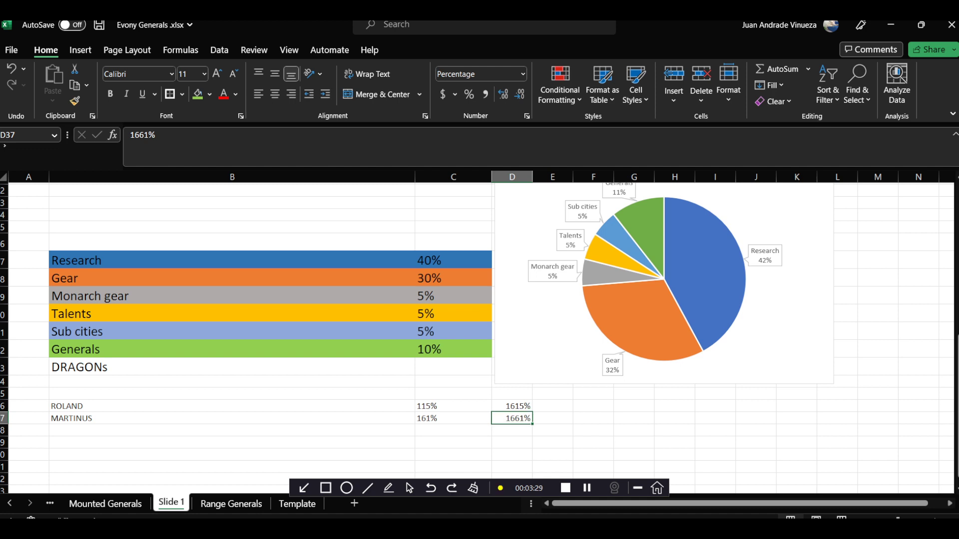
left_click(512, 406)
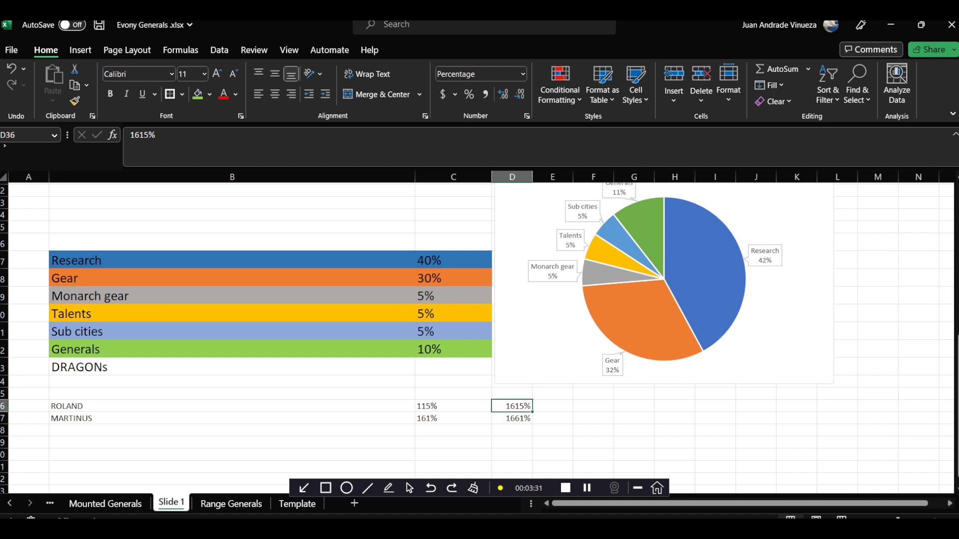
key("Down")
key("Up")
key("Down")
key("Up")
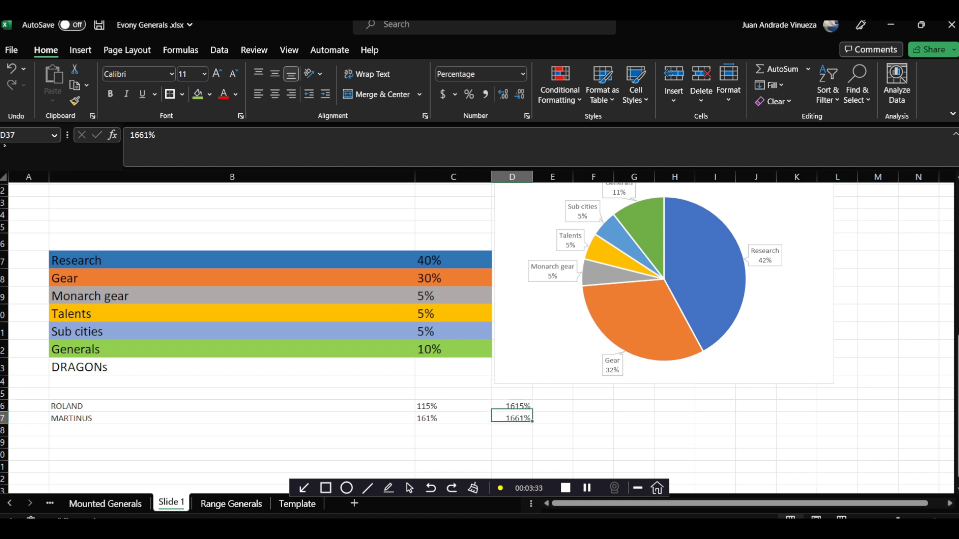
key("Down")
key("Up")
key("Down")
key("Up")
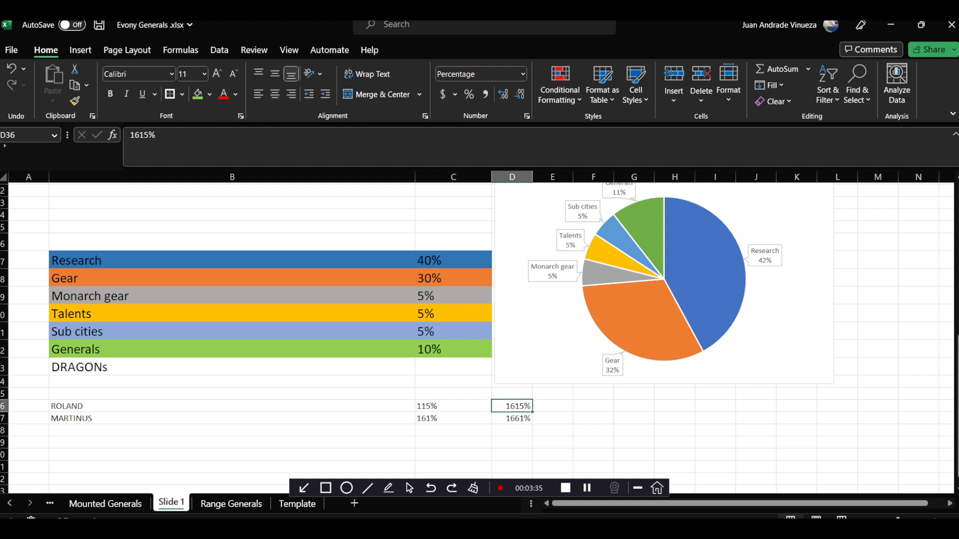
key("Down")
key("Up")
key("Down")
key("Up")
key("Down")
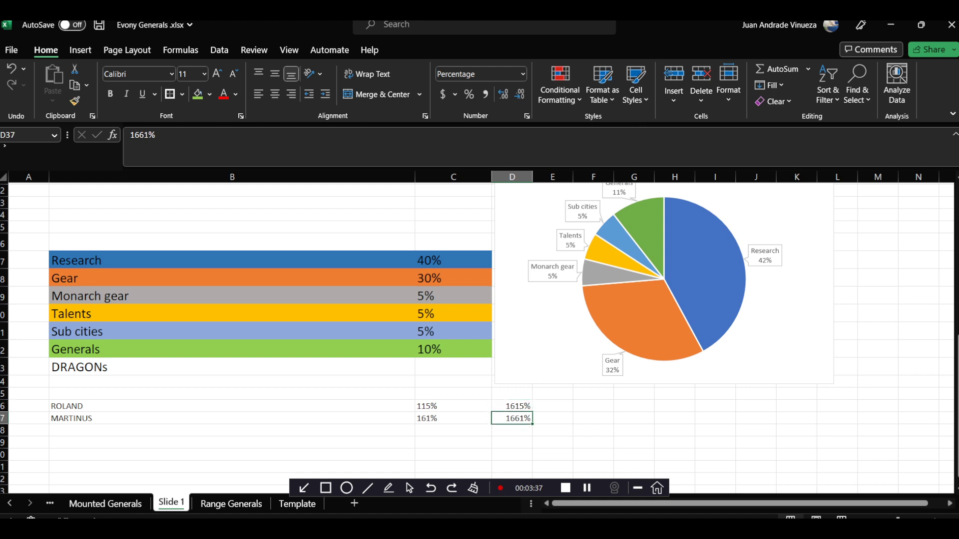
key("Up")
key("Down")
key("Up")
key("Down")
key("Up")
key("Down")
key("Up")
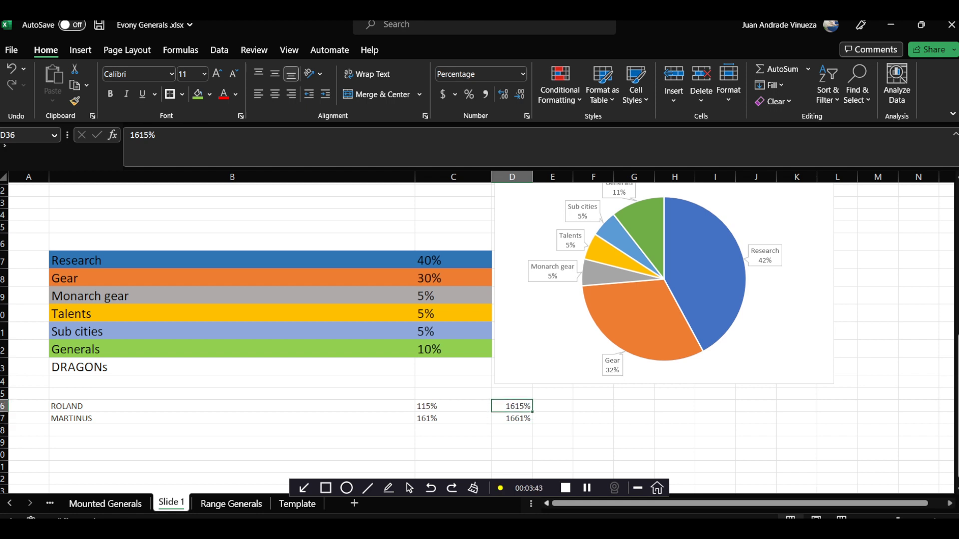
Step: Return to the Mounted Generals sheet
left_click(106, 503)
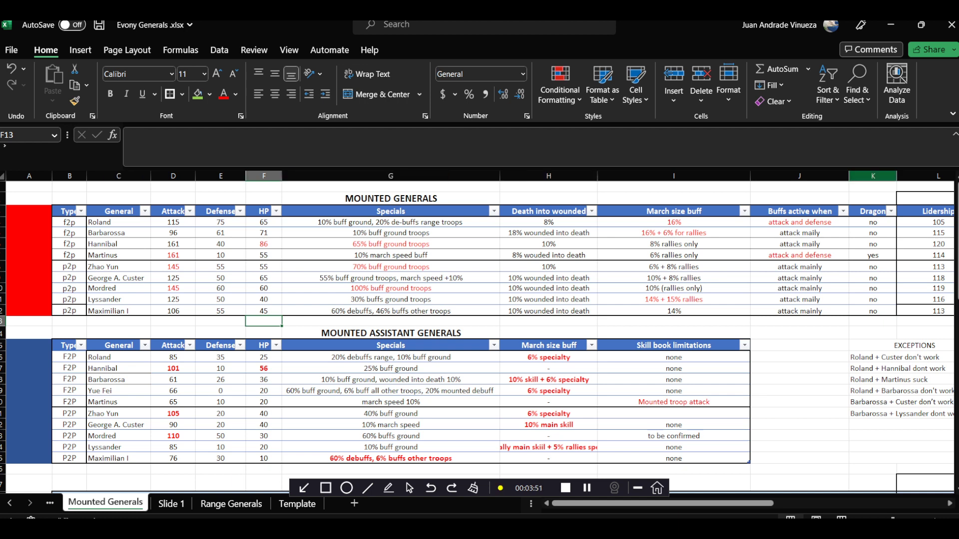
Step: Examine the Dragon column of the Mounted Generals table, checking the entries for Roland, Hannibal and Martinus
left_click(873, 176)
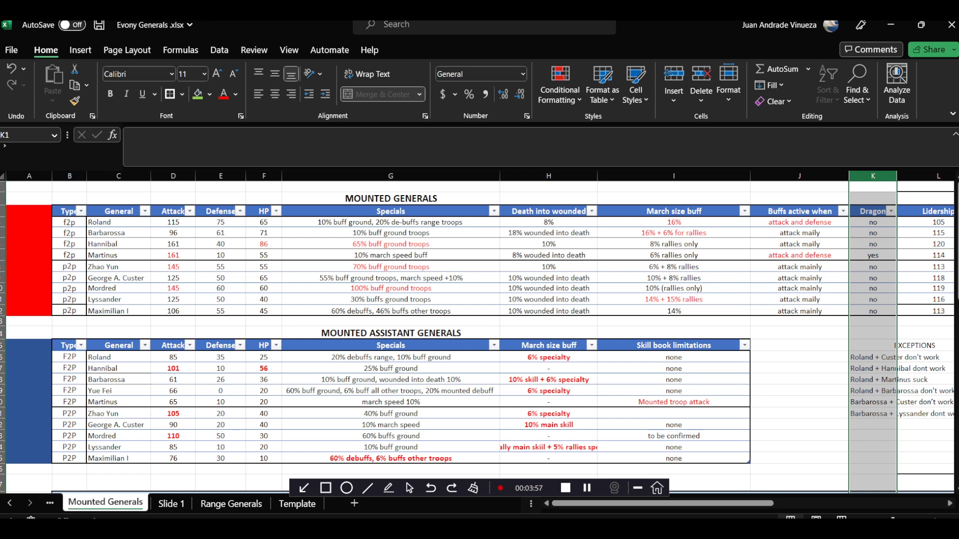
left_click(872, 243)
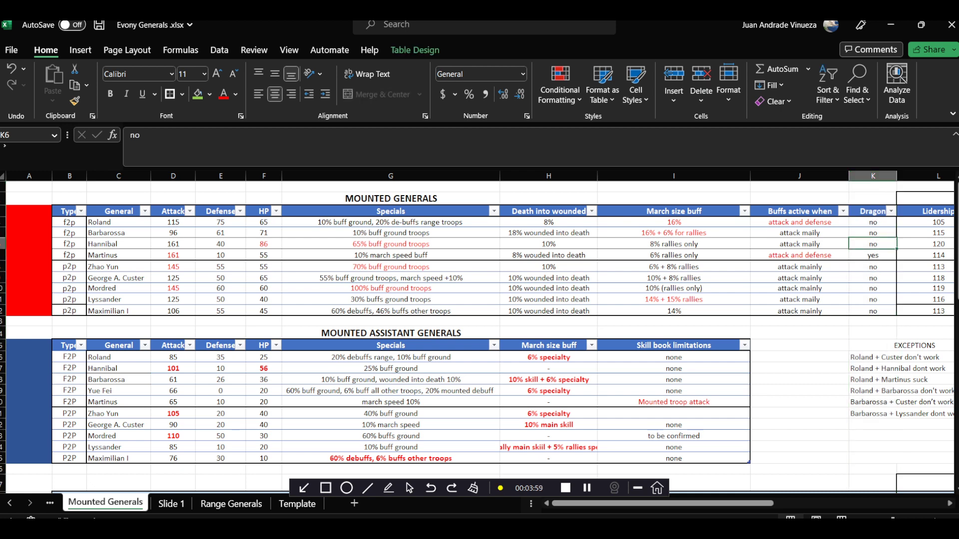
left_click(799, 332)
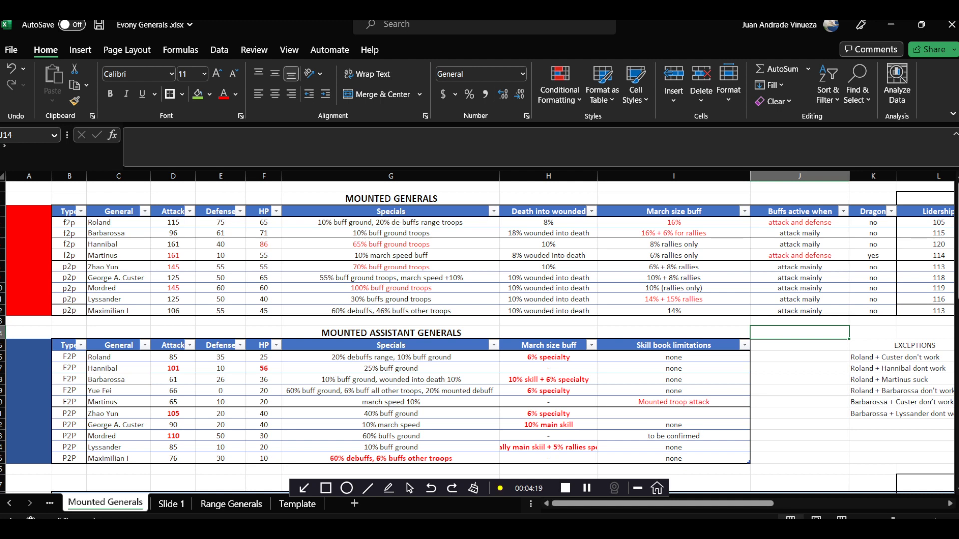
left_click(872, 222)
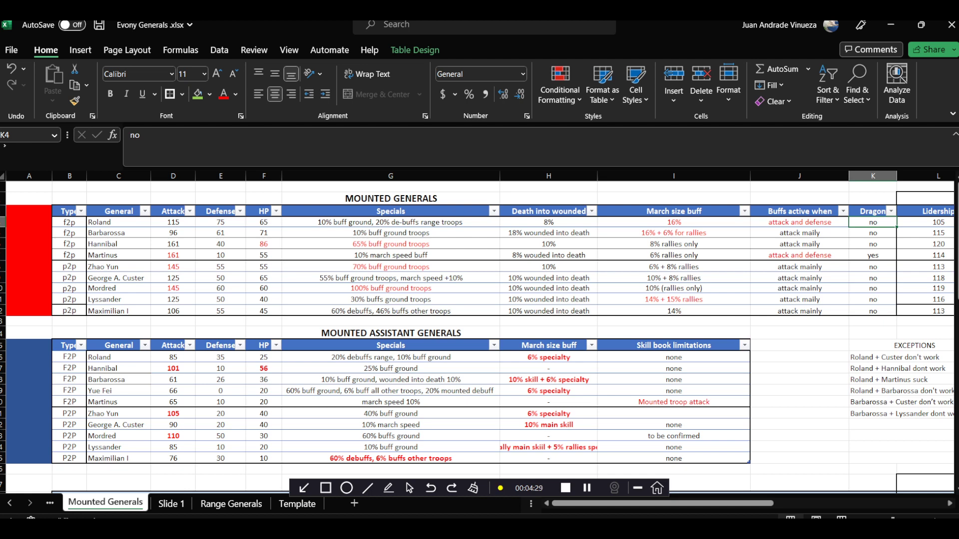
left_click(873, 176)
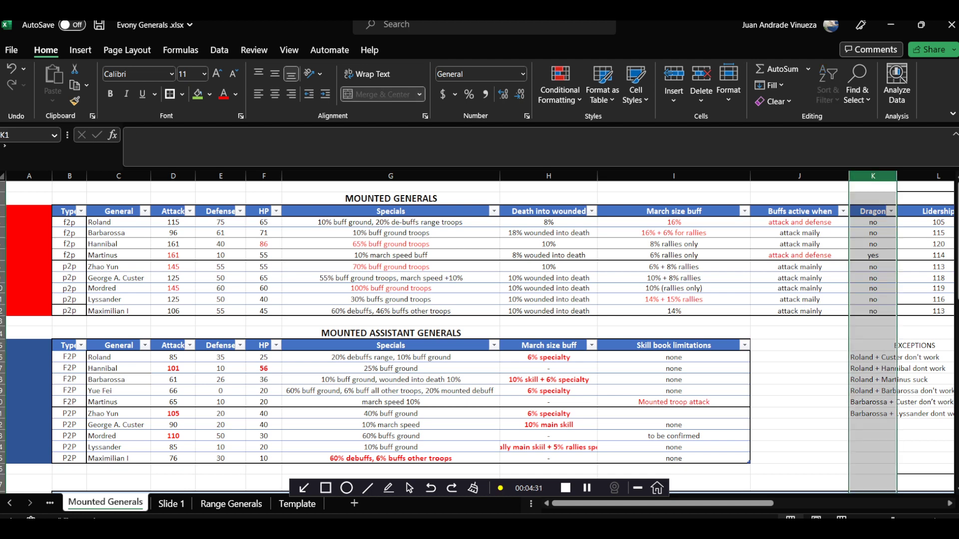
left_click(873, 223)
left_click(872, 255)
Step: Review the Buffs active when column, including Barbarossa and Hannibal, and the March size buff column
left_click(799, 176)
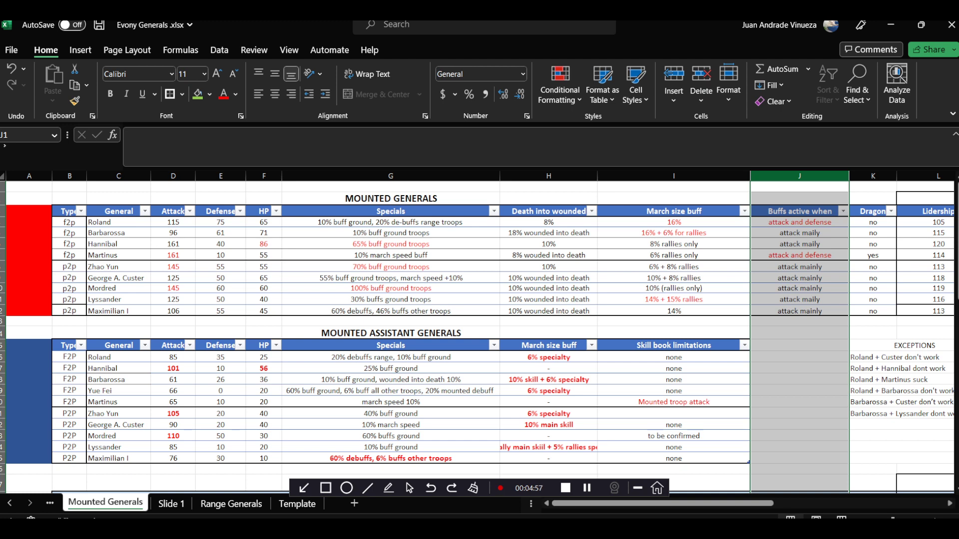
left_click(799, 233)
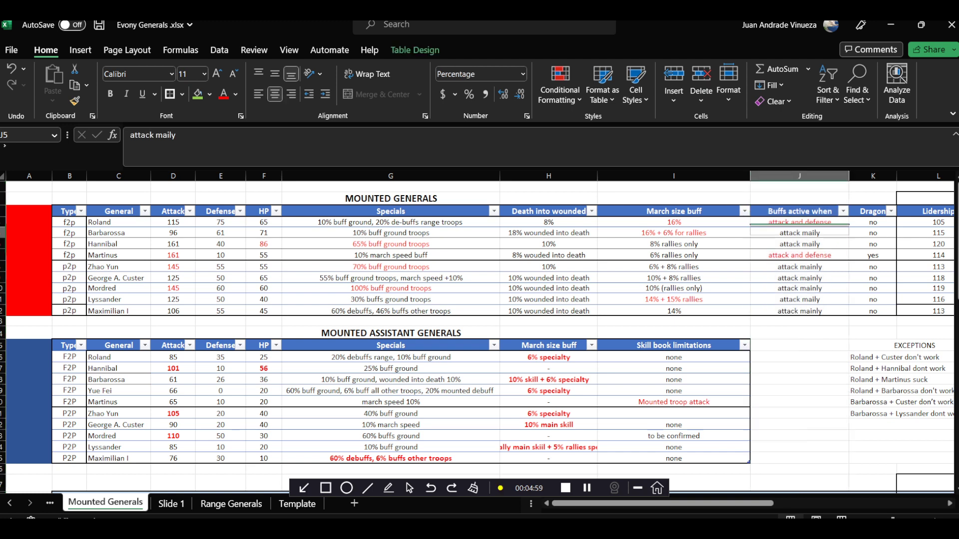
left_click(799, 243)
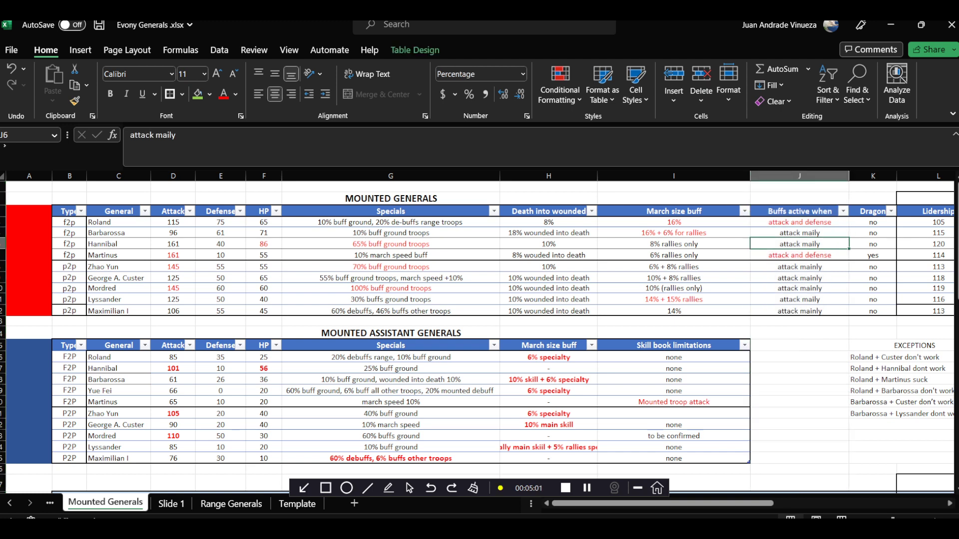
left_click(799, 175)
left_click(673, 176)
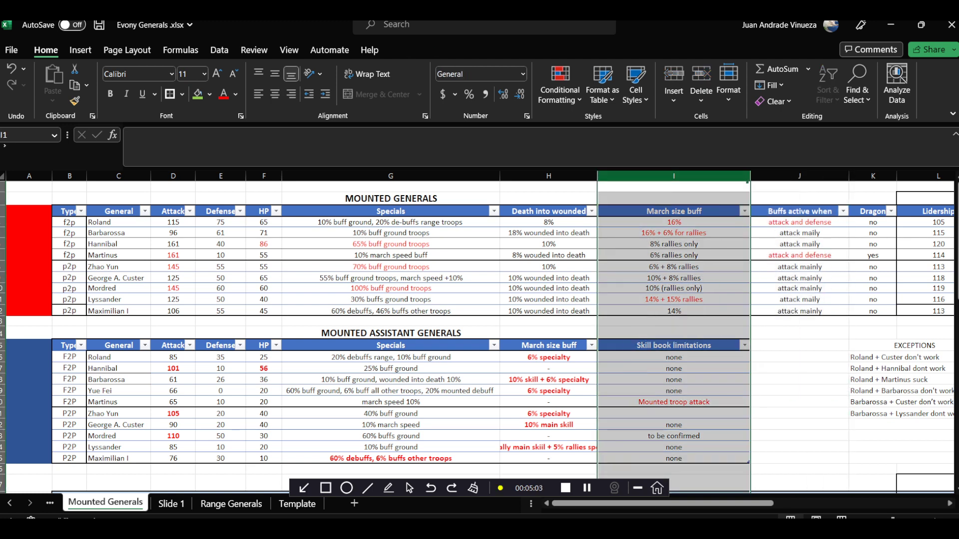
key("shift+Left")
Step: Review the Death into wounded column, checking the entries for Martinus, Hannibal and Barbarossa
left_click(548, 175)
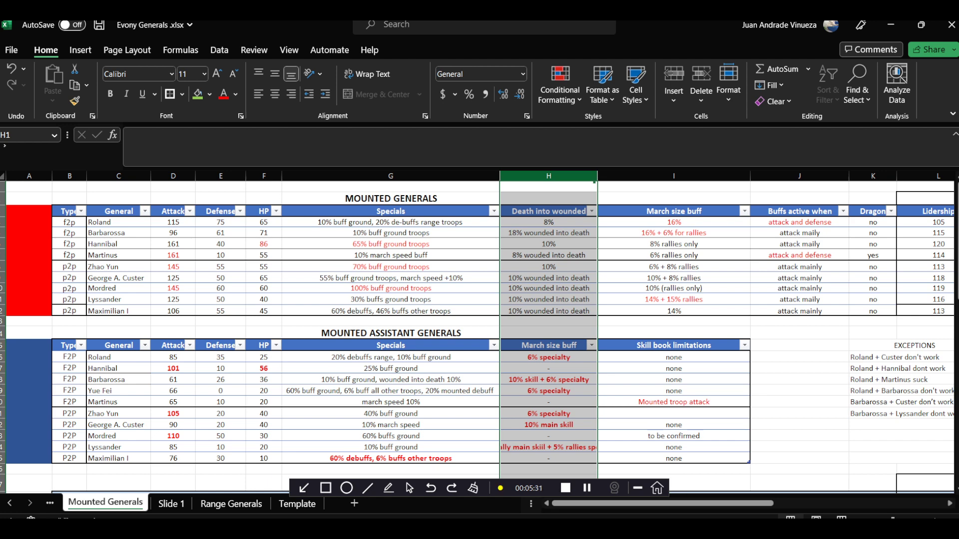
left_click(548, 255)
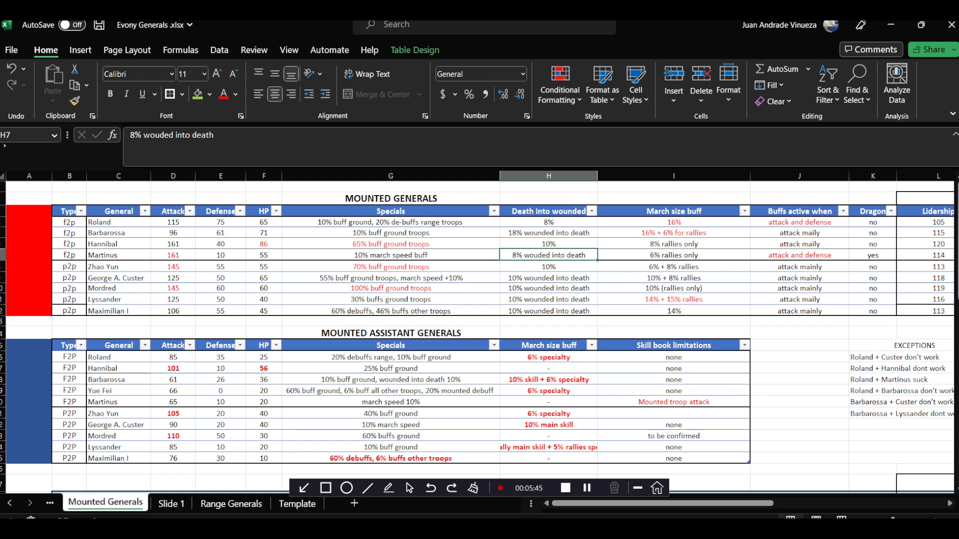
left_click(548, 211)
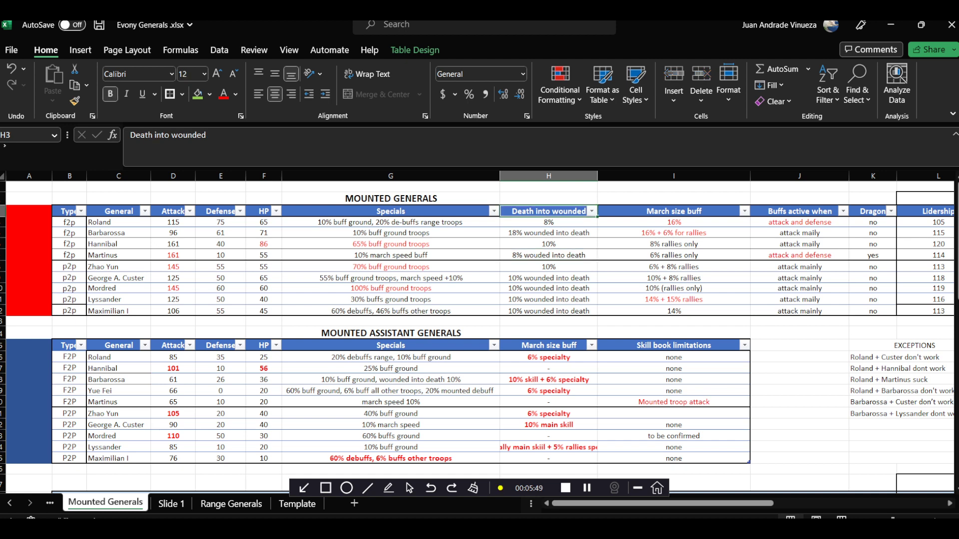
left_click(548, 244)
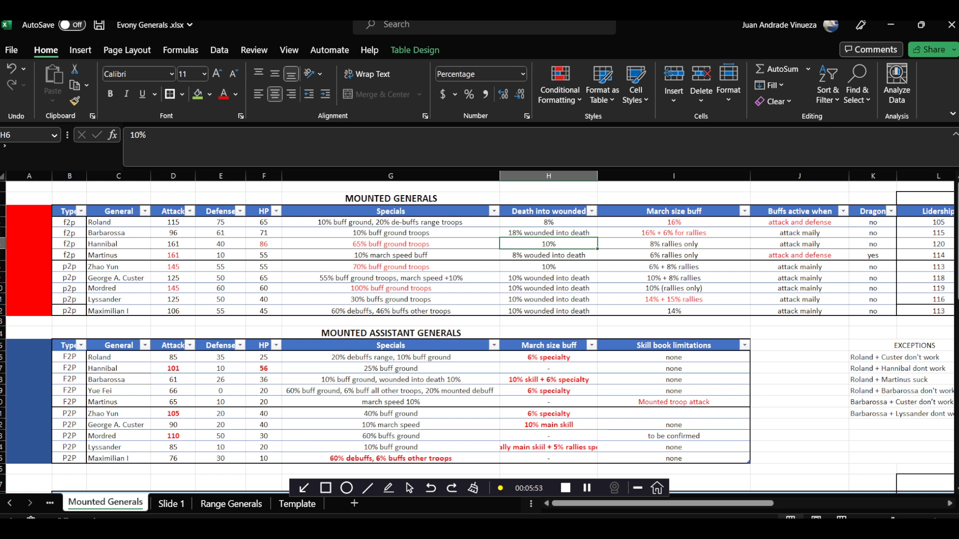
left_click(548, 233)
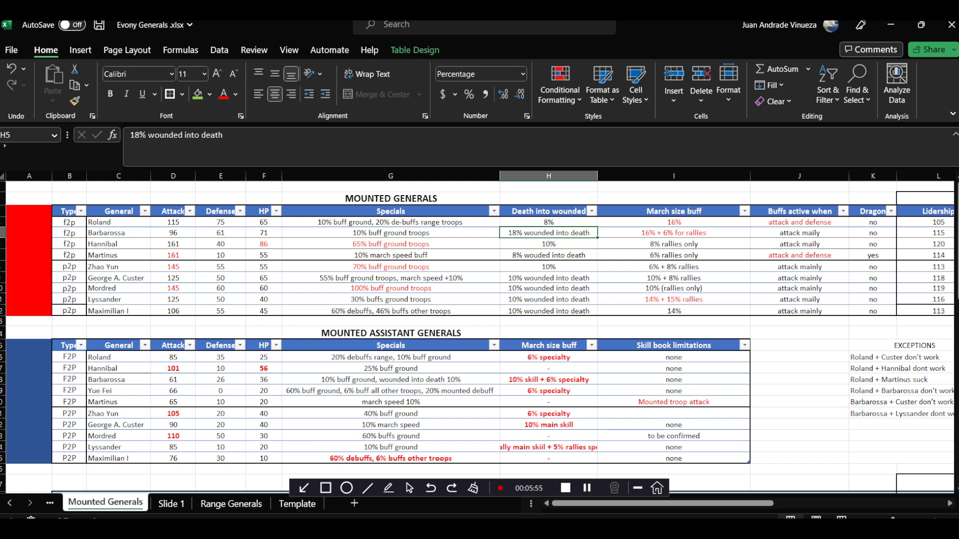
Step: Examine the Specials column, focusing on Barbarossa's entry in the Mounted Generals table
left_click(391, 233)
left_click(390, 176)
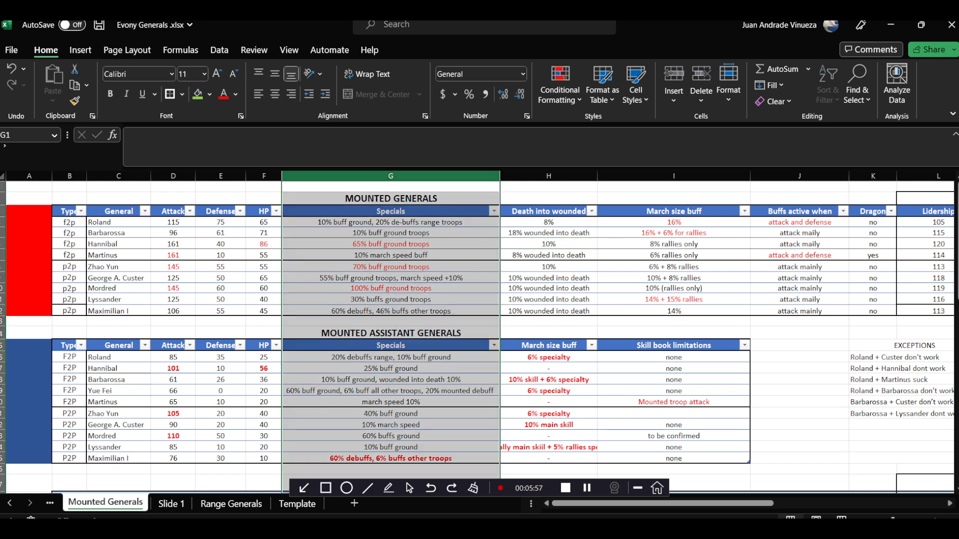
left_click(391, 232)
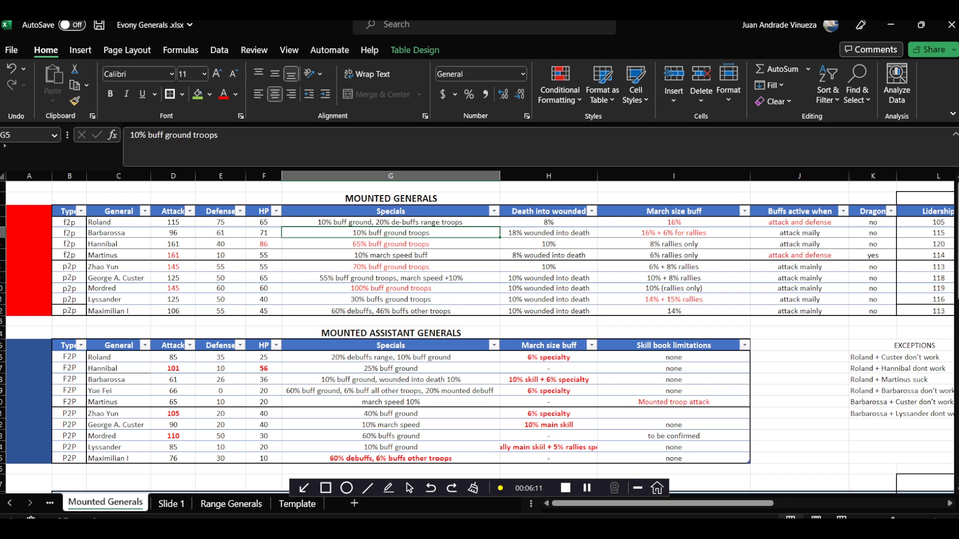
Step: Review the Attack, Defense and HP block of the Mounted Generals table and compare the Hannibal and Martinus rows
left_click_drag(173, 222, 264, 310)
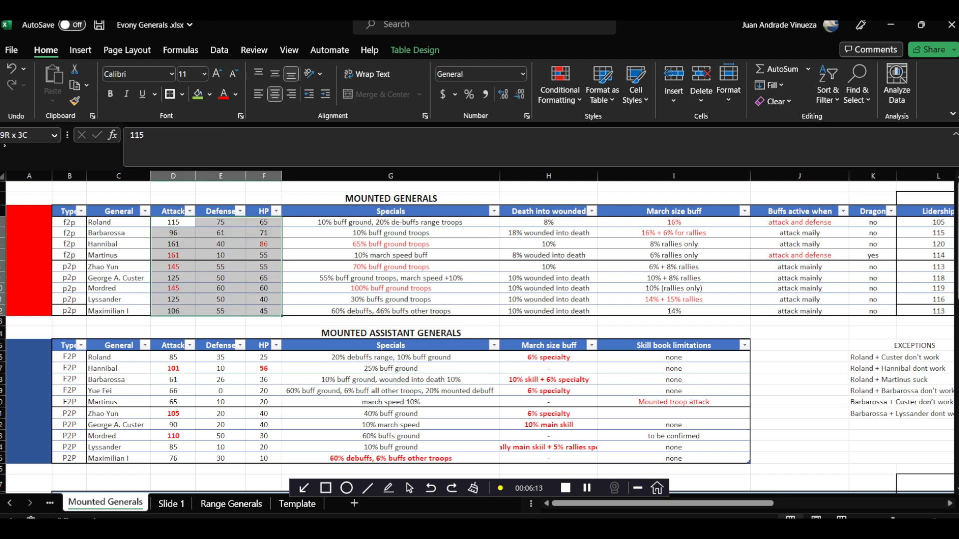
left_click(172, 244)
left_click(172, 255)
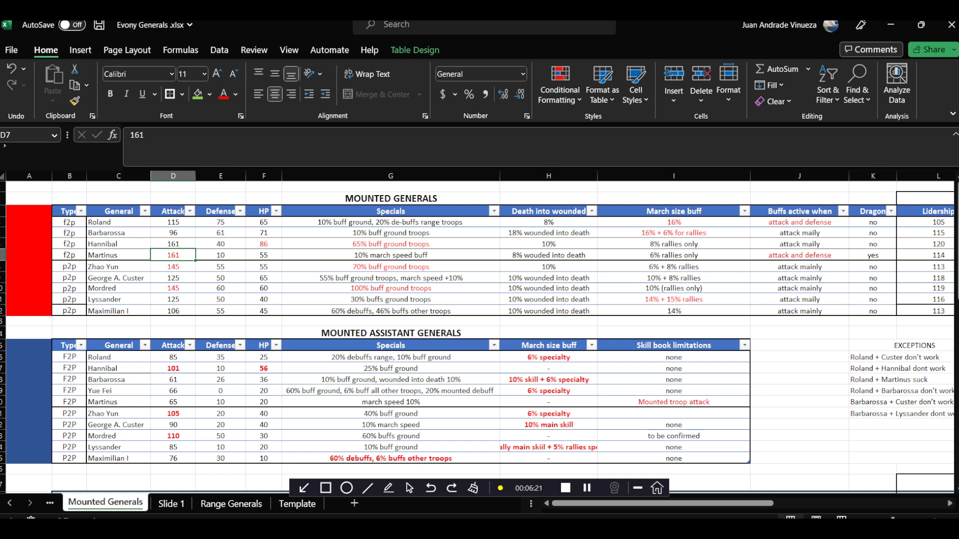
left_click_drag(3, 244, 6, 257)
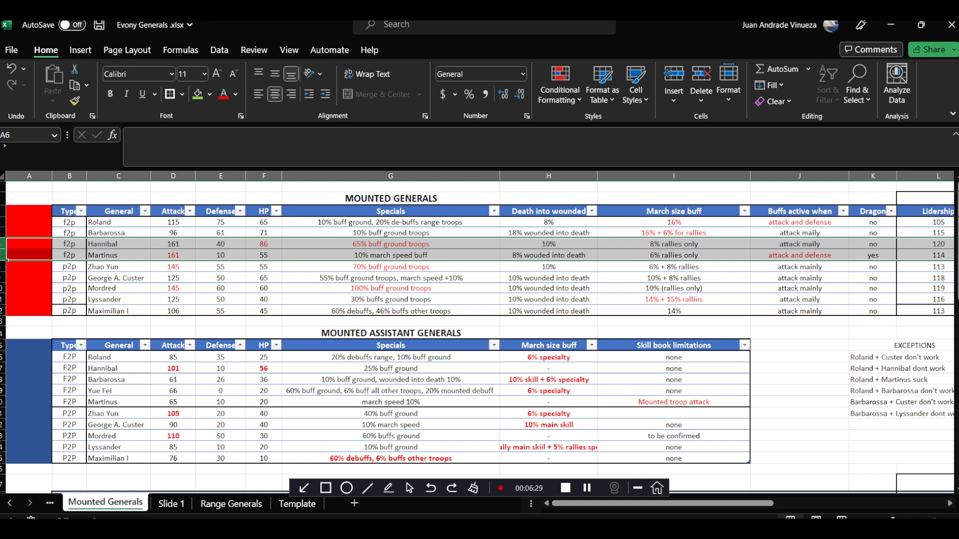
Step: Set Hannibal's Attack in the Mounted Generals table to 136 and compare his row with Martinus's
left_click(173, 244)
type("136")
key("Return")
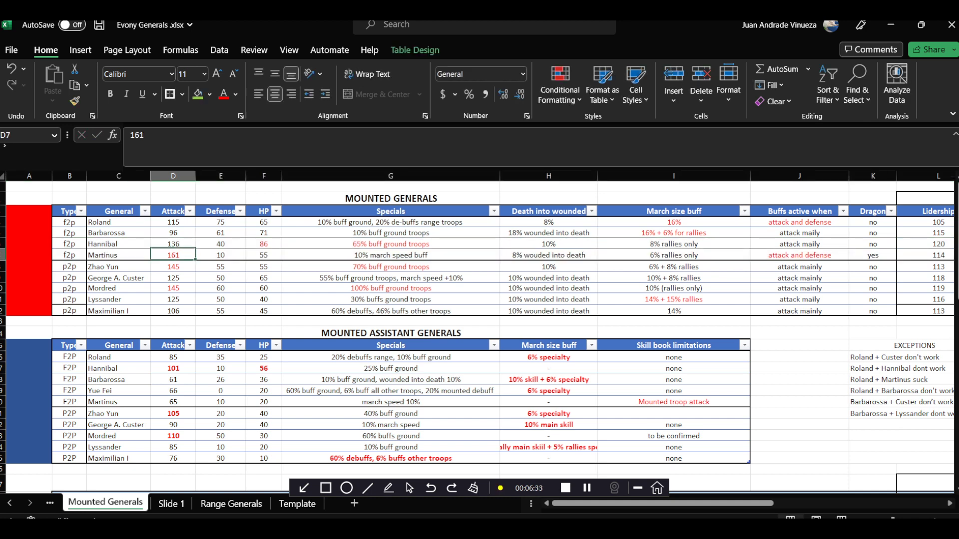
left_click_drag(3, 244, 5, 258)
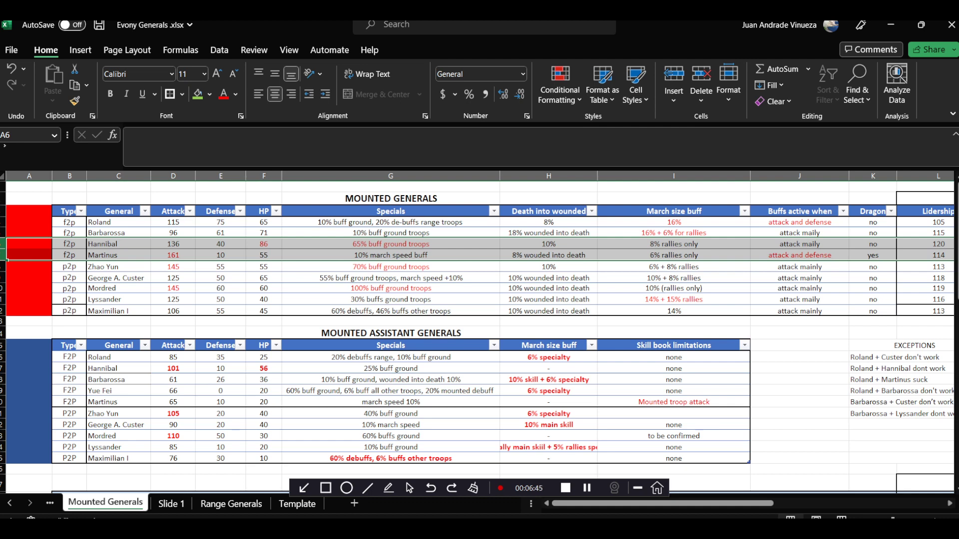
left_click(173, 255)
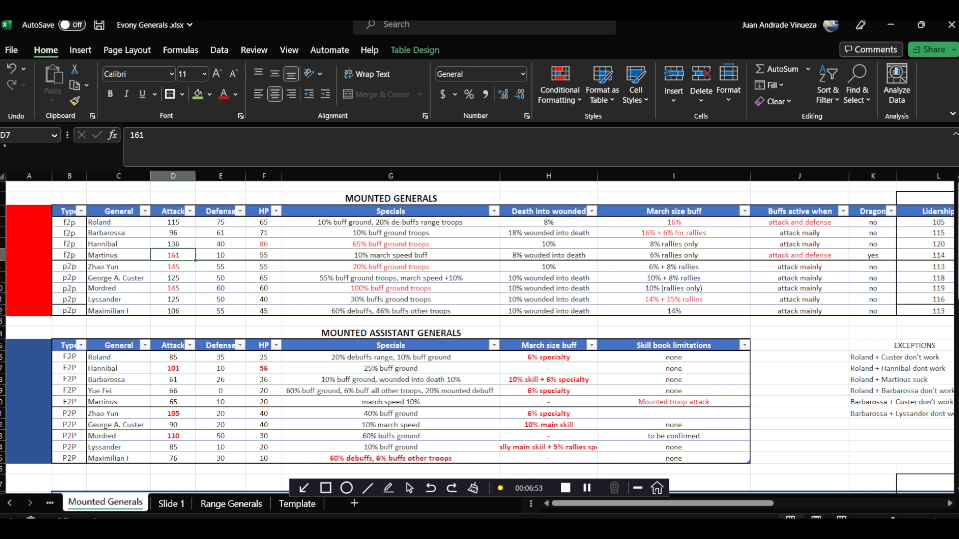
Step: Change Hannibal's Attack in the Mounted Generals table back to 161
left_click(173, 243)
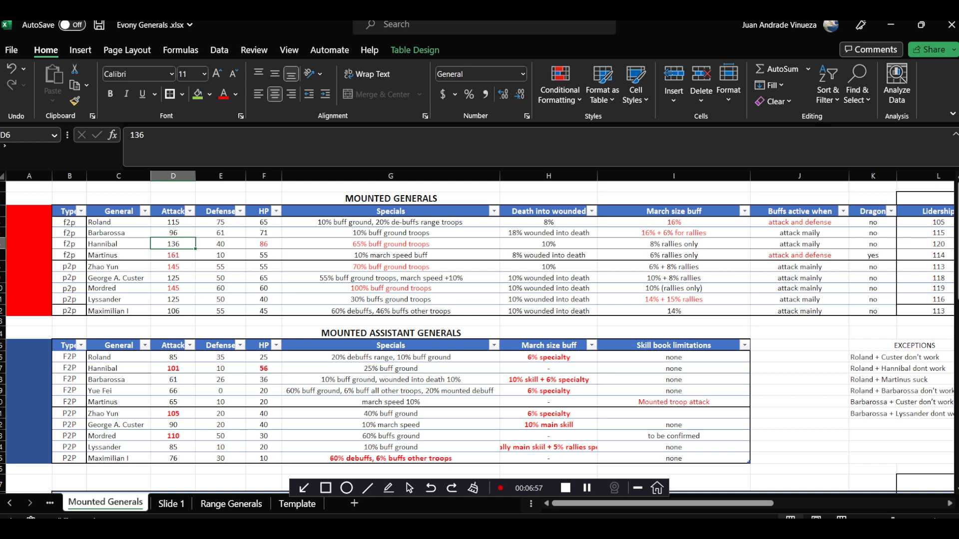
type("161")
key("Return")
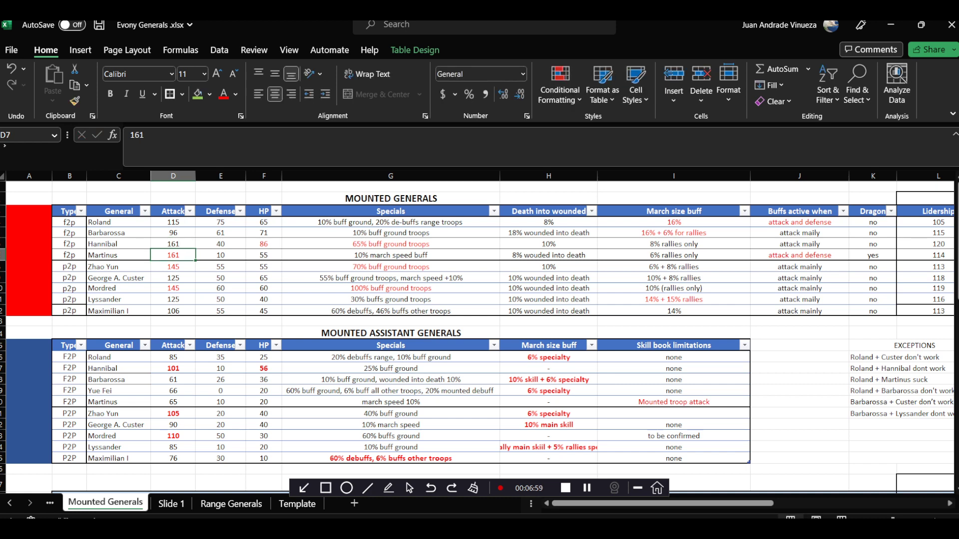
Step: Examine Hannibal's Attack, Defense and HP values and compare his HP with Martinus's
left_click(173, 244)
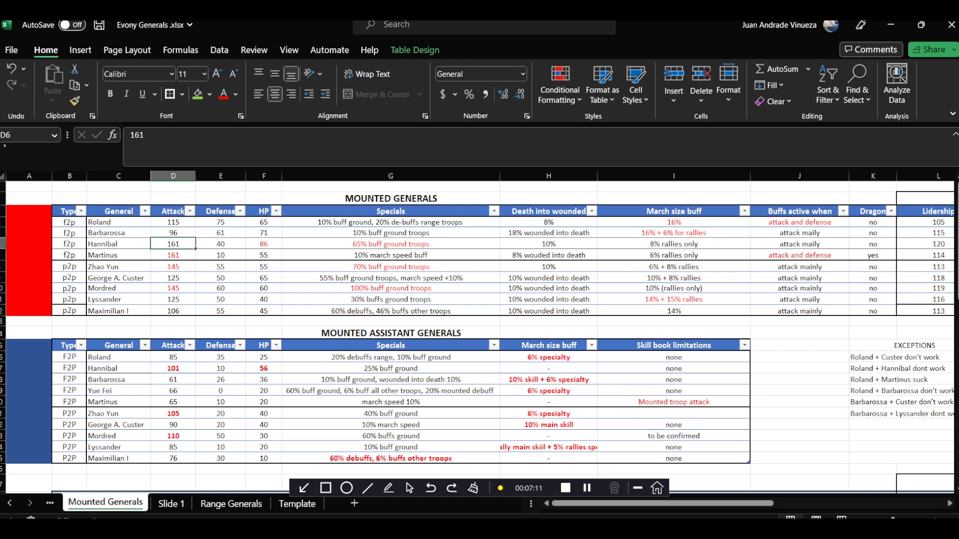
left_click(221, 244)
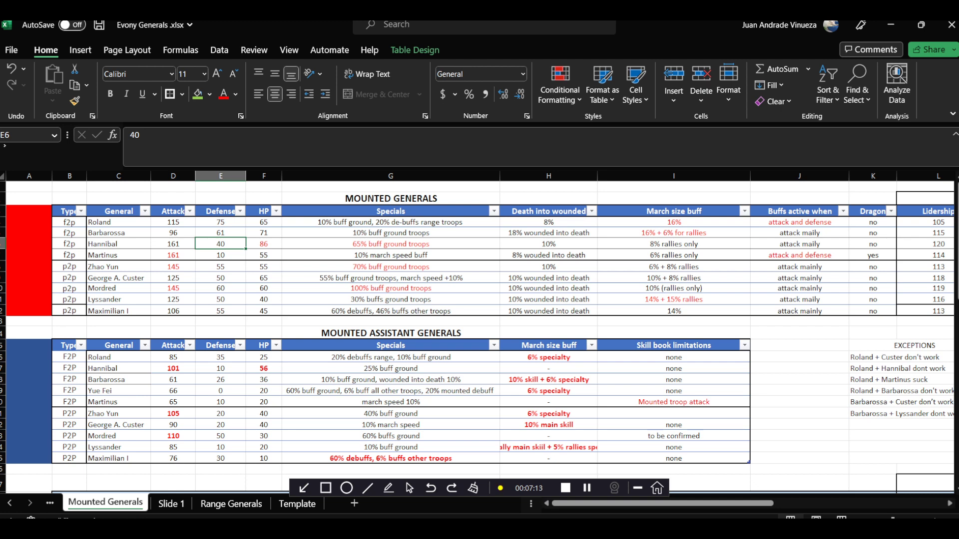
left_click(263, 244)
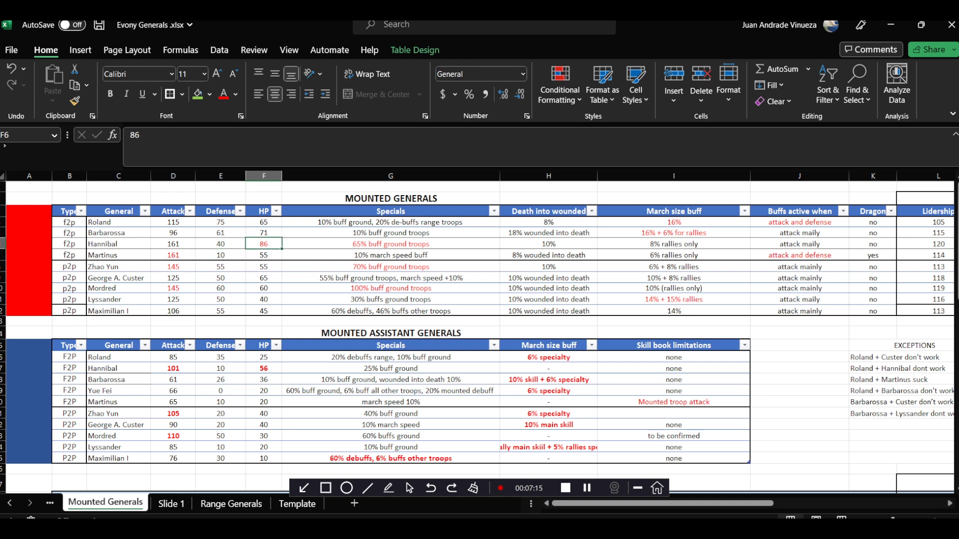
left_click(263, 254)
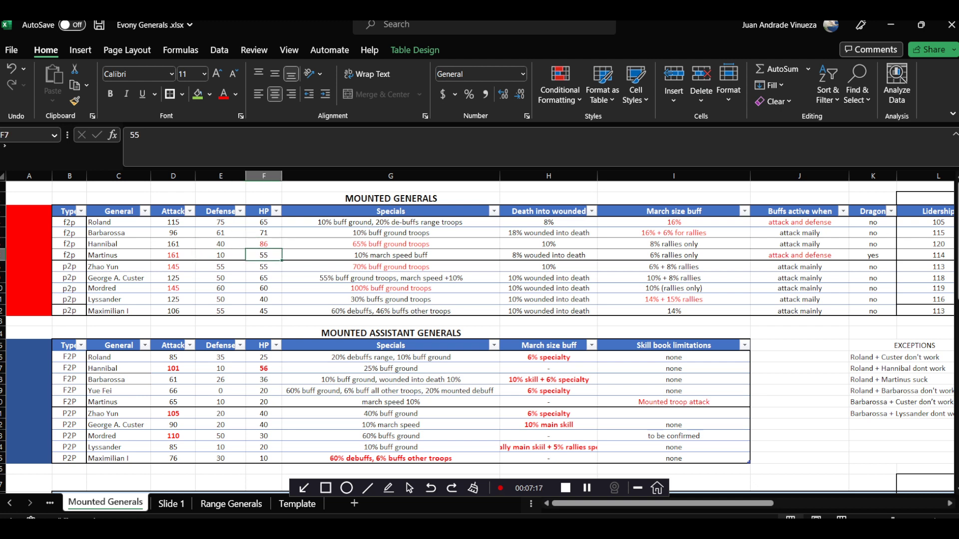
left_click(263, 244)
Step: Compare the Specials of Hannibal and Martinus in the Mounted Generals table, and check Martinus's Death into wounded entry
left_click(390, 244)
left_click(390, 255)
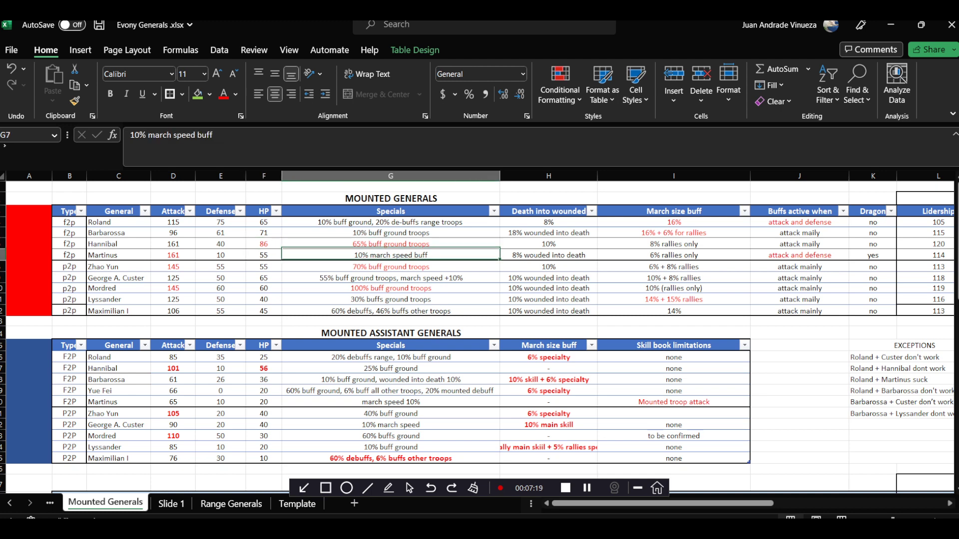
left_click(390, 243)
left_click(390, 255)
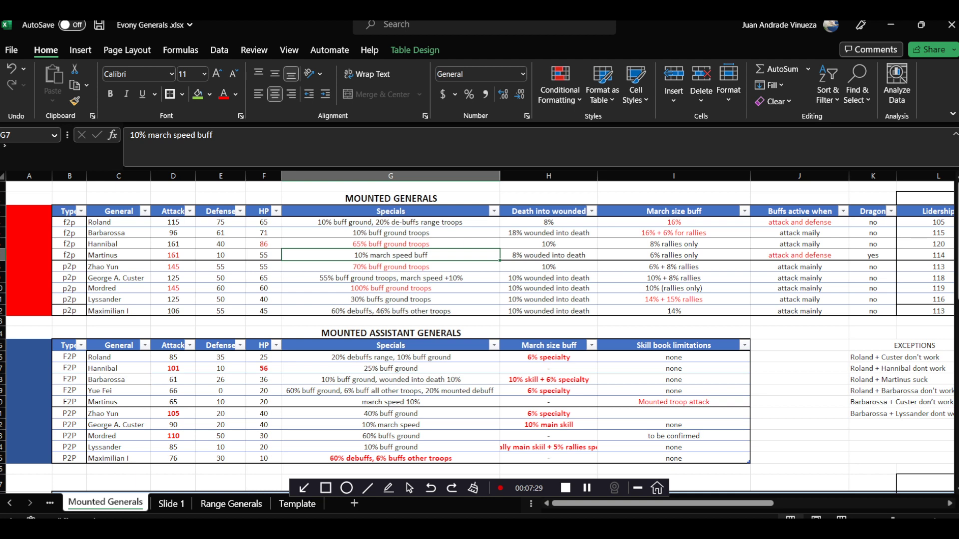
left_click(391, 243)
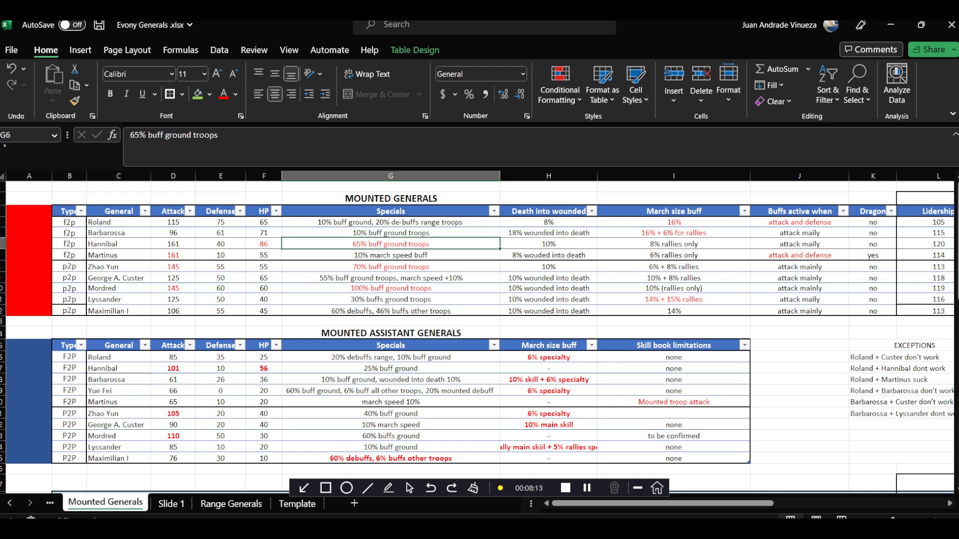
left_click(390, 176)
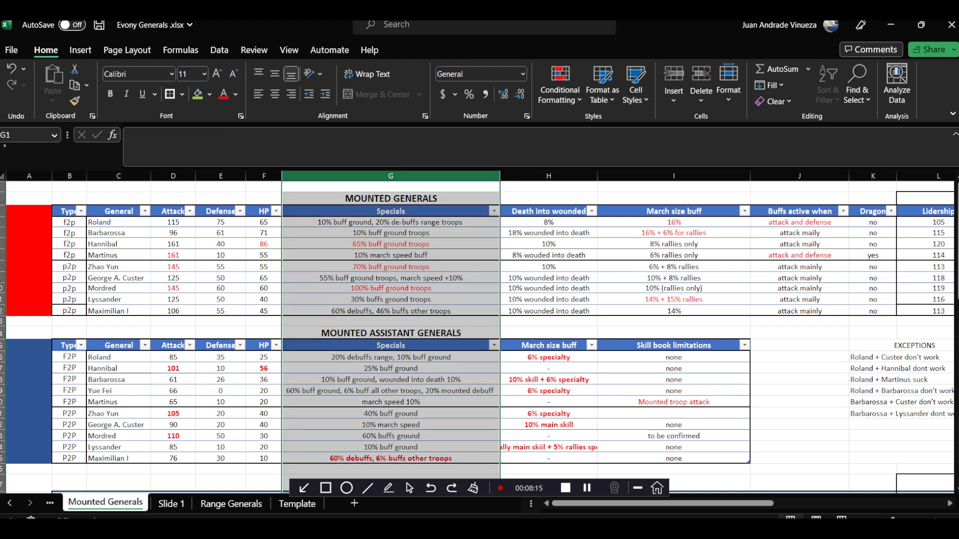
left_click(391, 255)
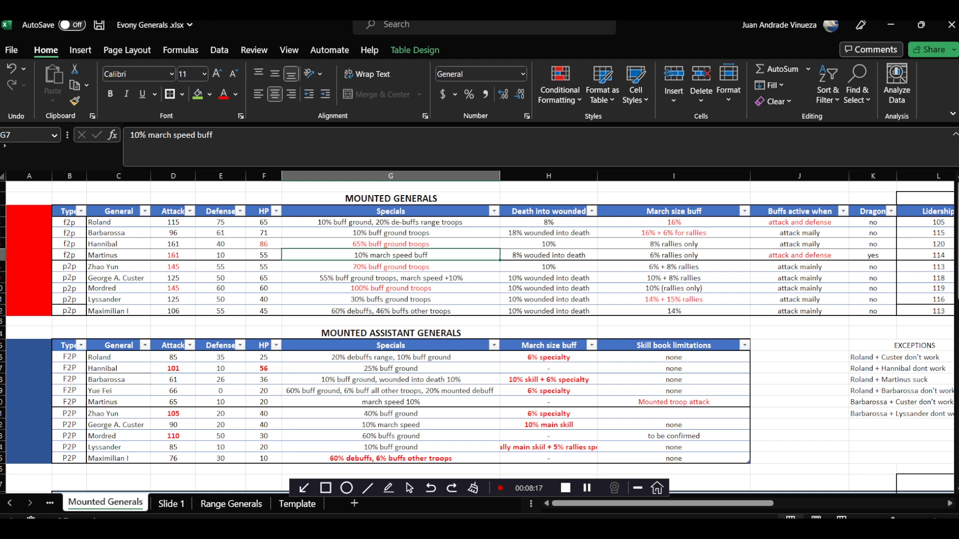
left_click(391, 244)
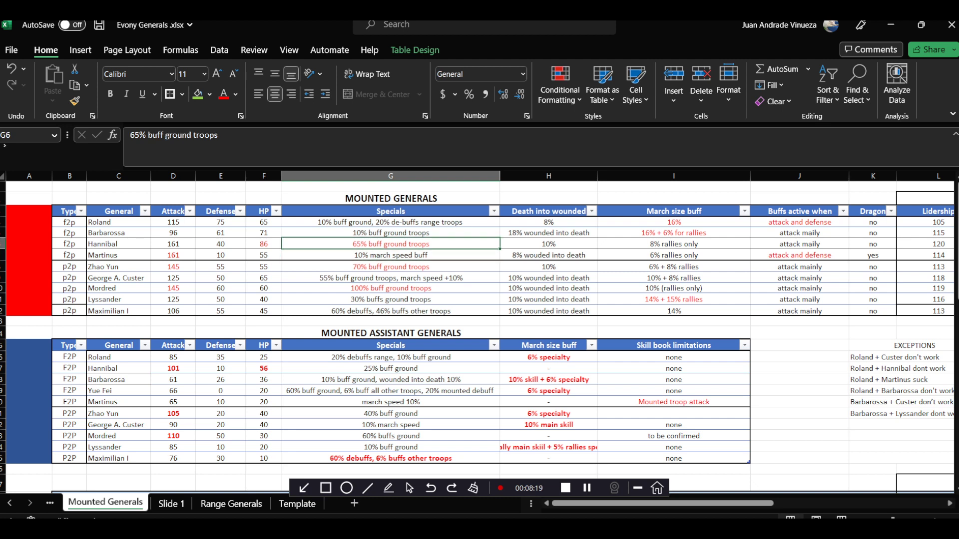
left_click(548, 255)
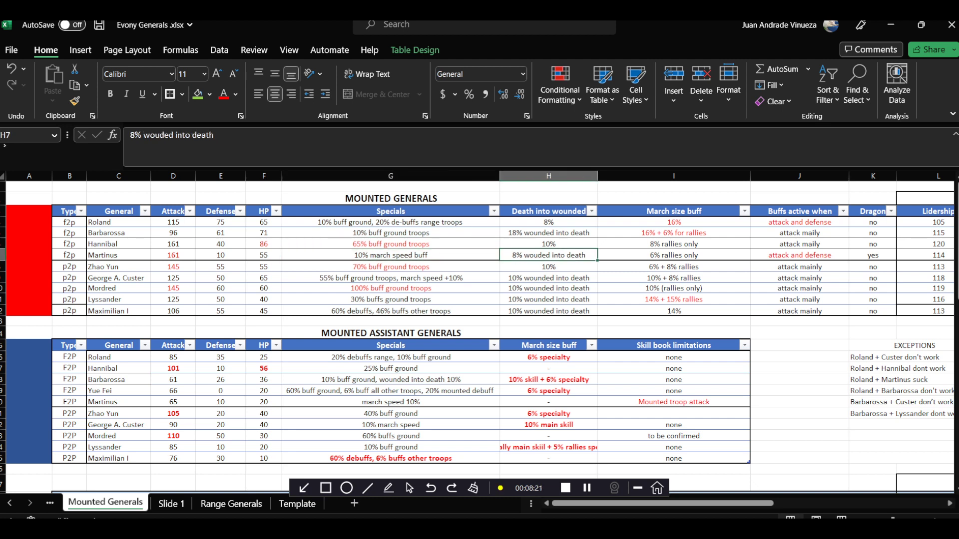
Step: Compare the Death into wounded and March size buff entries of Hannibal and Martinus in the Mounted Generals table
left_click(547, 244)
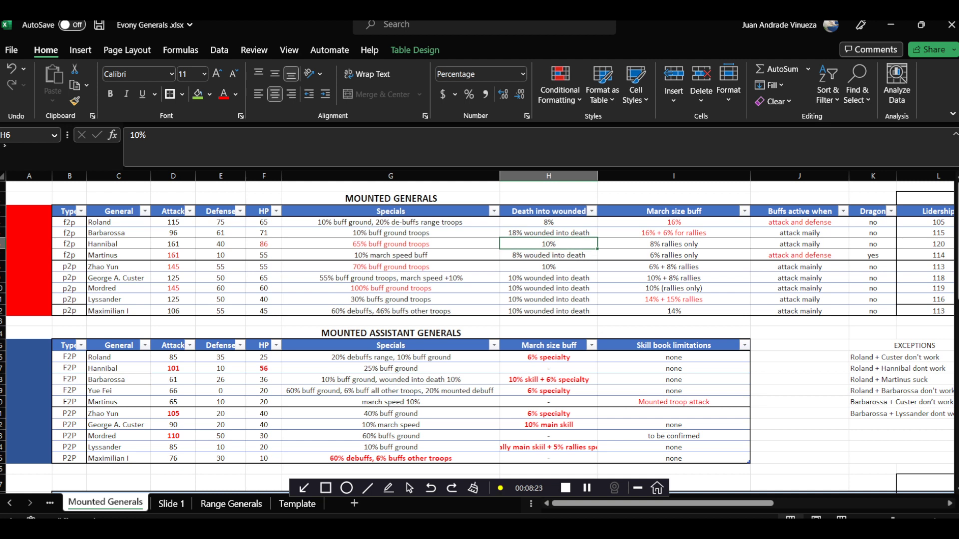
left_click(673, 244)
left_click(673, 255)
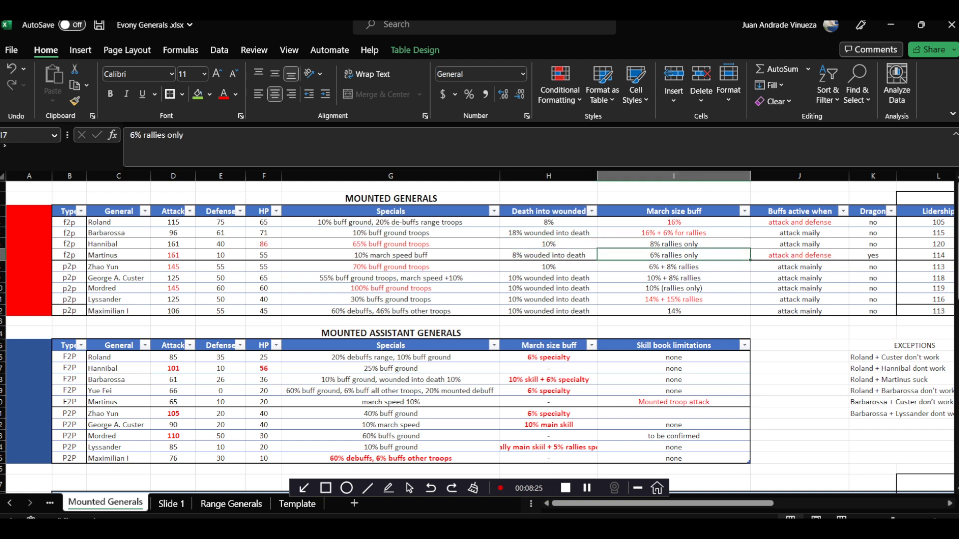
key("Up")
key("Down")
key("Up")
key("Down")
key("Up")
key("Down")
key("Up")
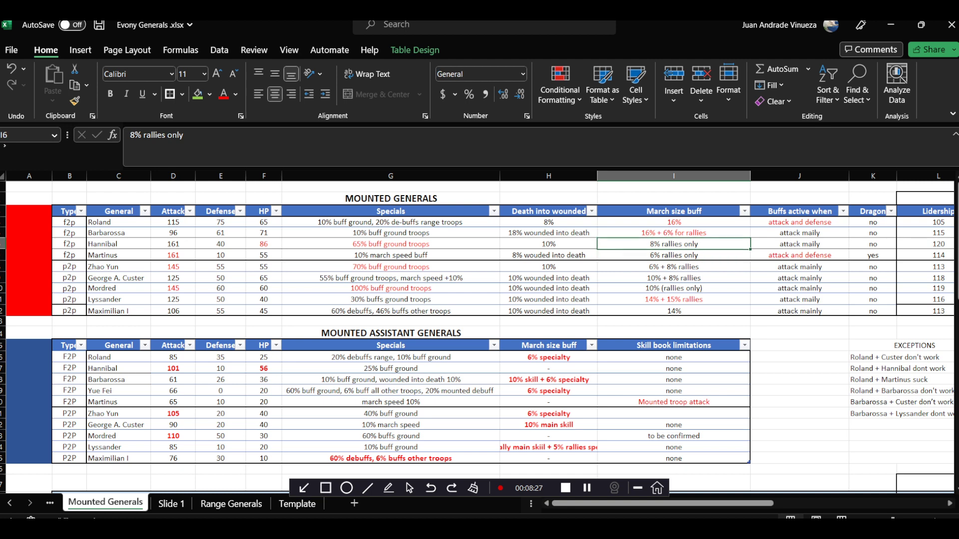
key("Down")
key("Up")
key("Down")
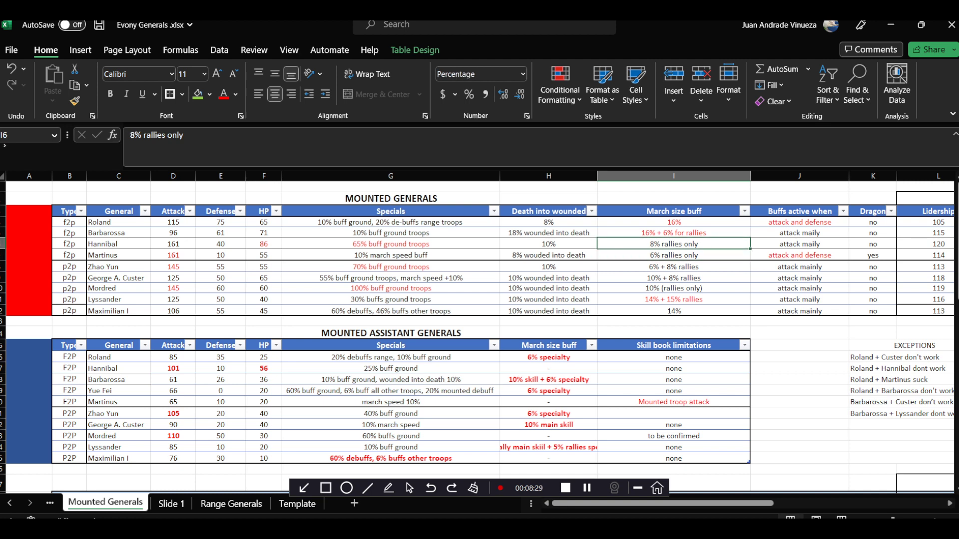
Step: Compare when the buffs of Hannibal and Martinus are active, and check Martinus's Dragon entry
left_click(799, 244)
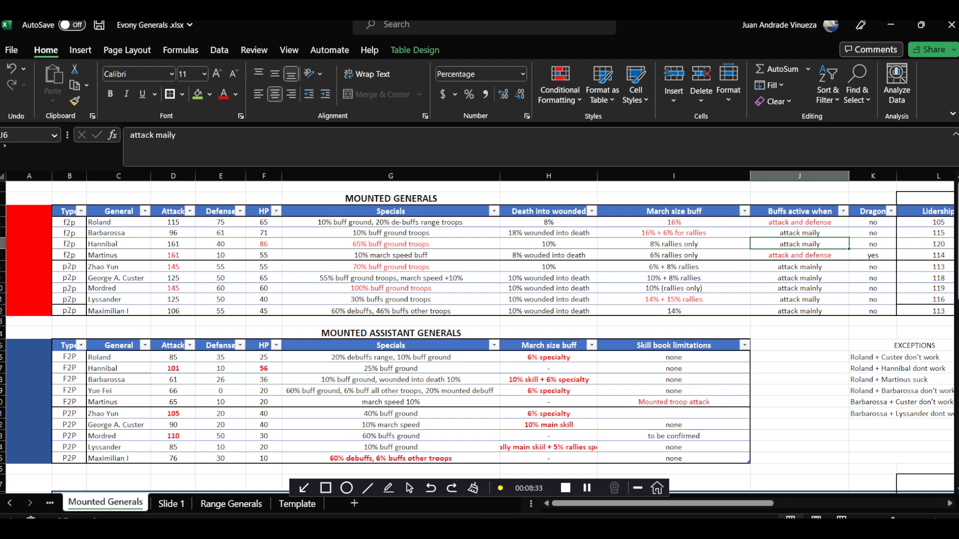
key("Down")
key("Up")
key("Down")
key("Right")
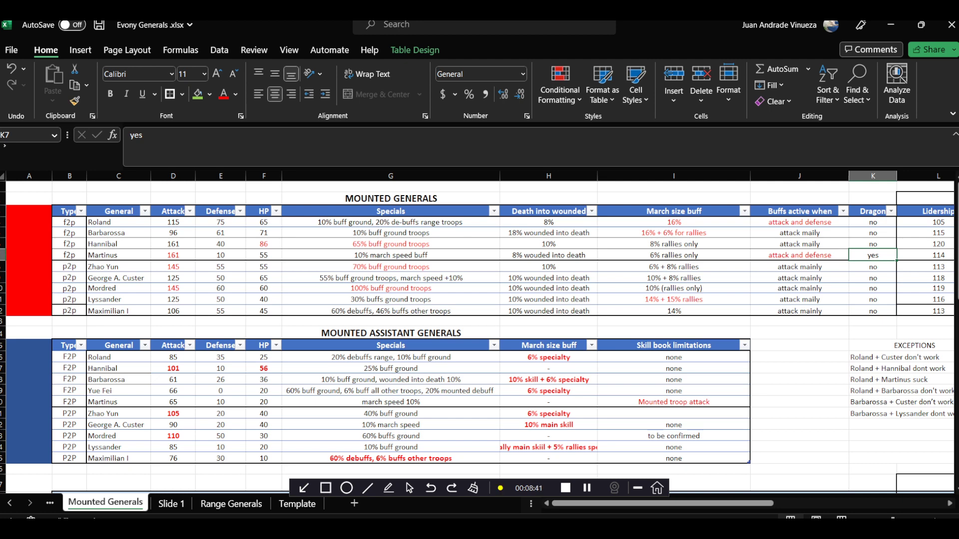
Step: Examine the Starting Attributes of the mounted generals, from Politics back to Hannibal's Lidership value
key("Right")
key("Right")
key("Right")
key("Right")
key("Up")
key("Up")
key("Up")
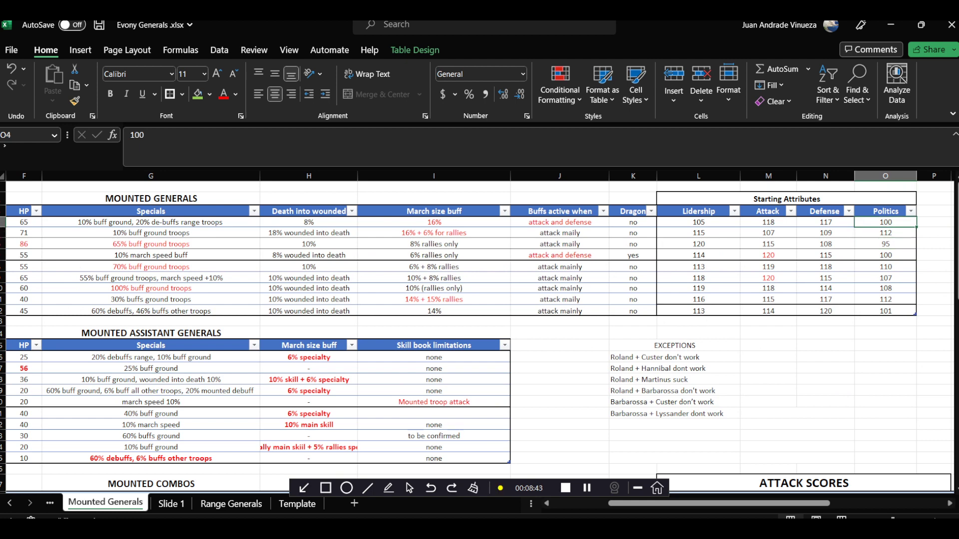
key("Left")
key("Left")
key("Left")
key("Down")
key("Down")
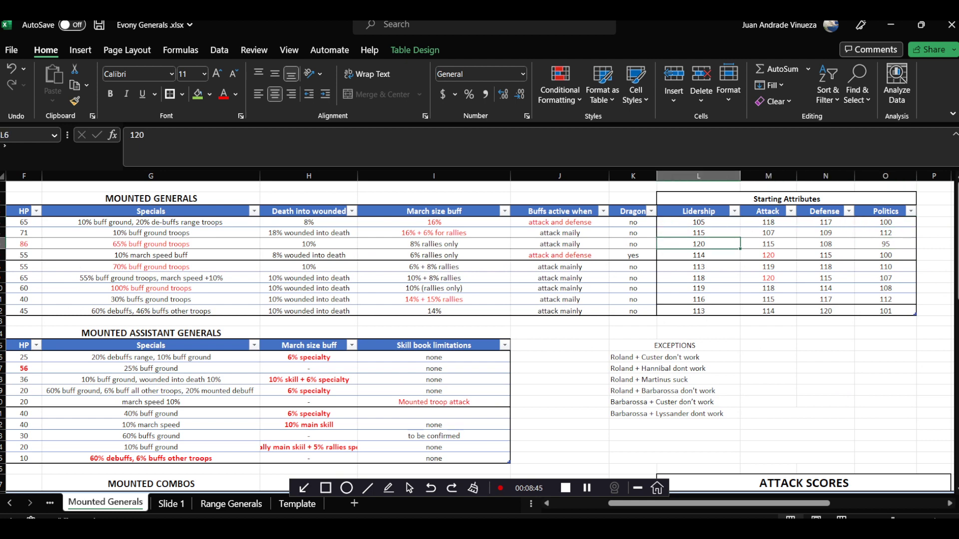
Step: Replace Roland's Lidership value in the Starting Attributes with 10.5% HP
key("Up")
key("Up")
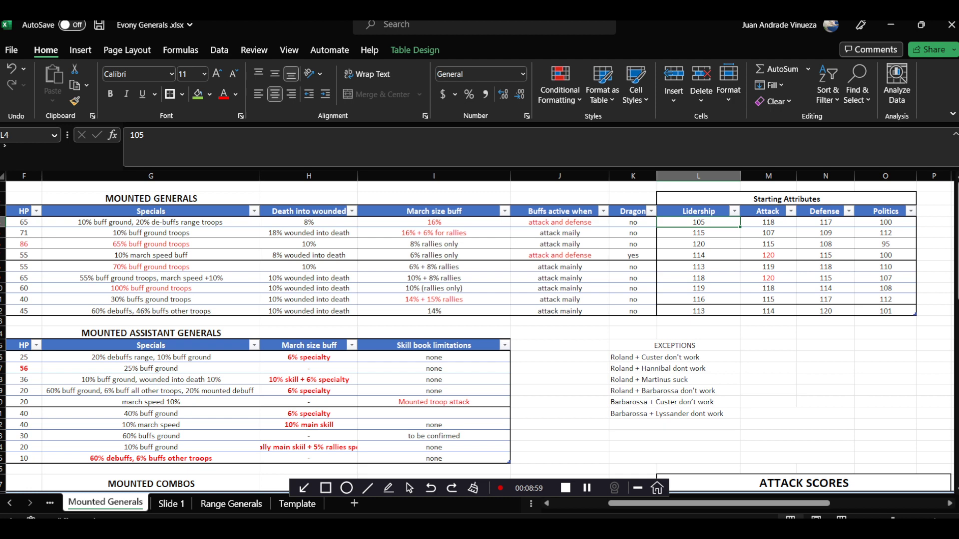
type("10.5")
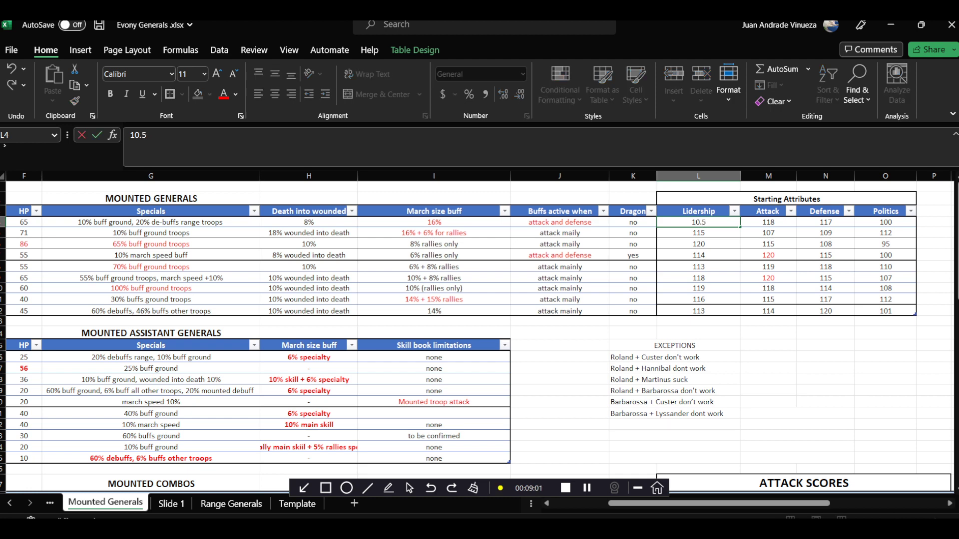
type("% HP")
key("Return")
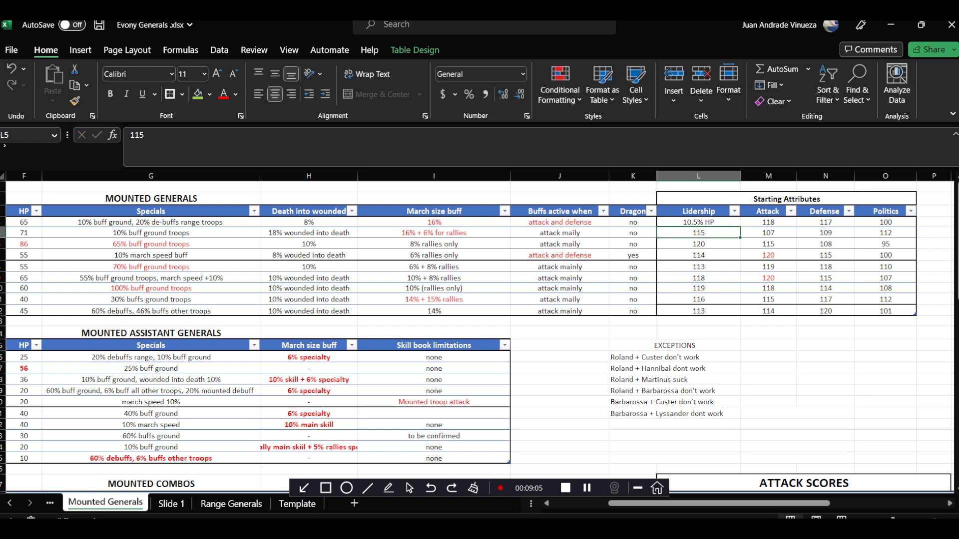
Step: Set Roland's Lidership value in the Starting Attributes back to 105
left_click(698, 222)
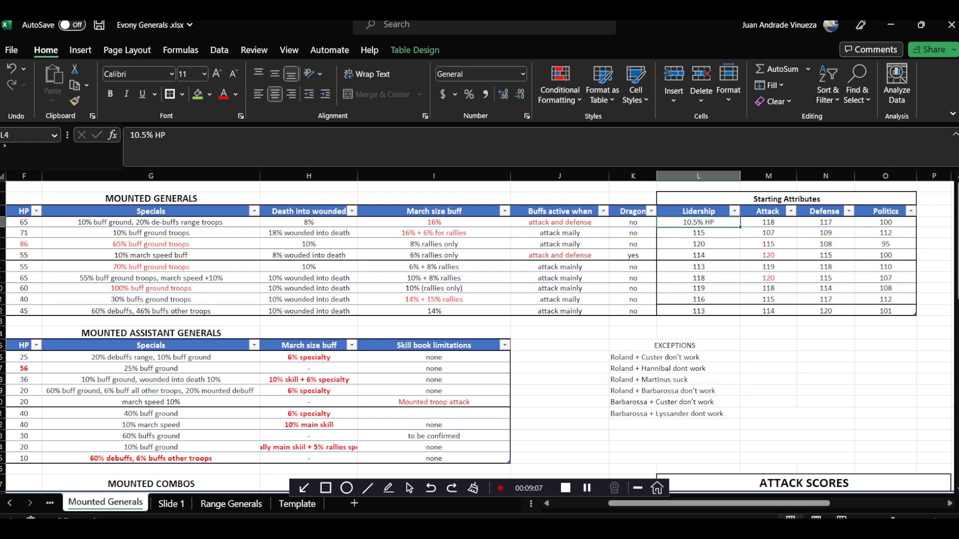
type("105")
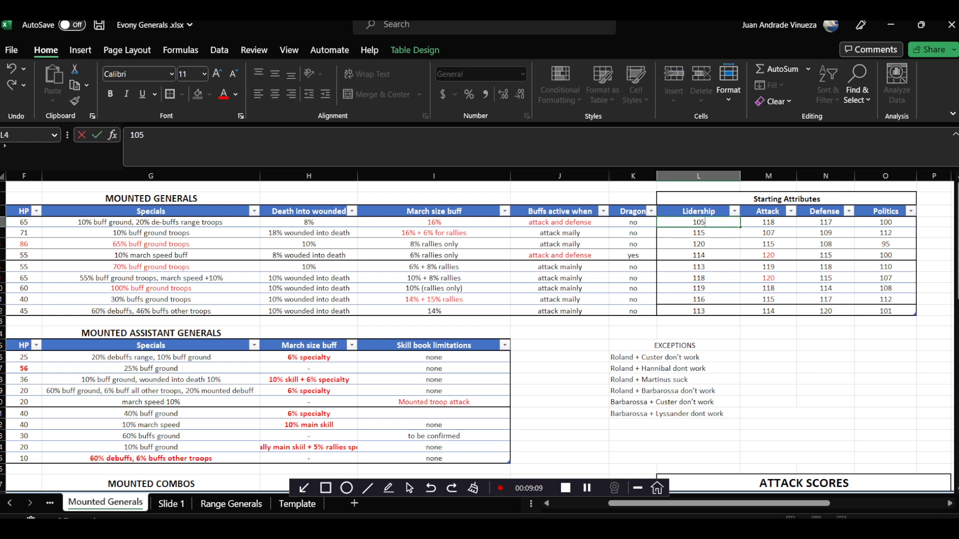
key("Return")
Step: Compare the starting Lidership and Attack of Hannibal and Martinus, and highlight all four Starting Attributes columns
key("Down")
key("Down")
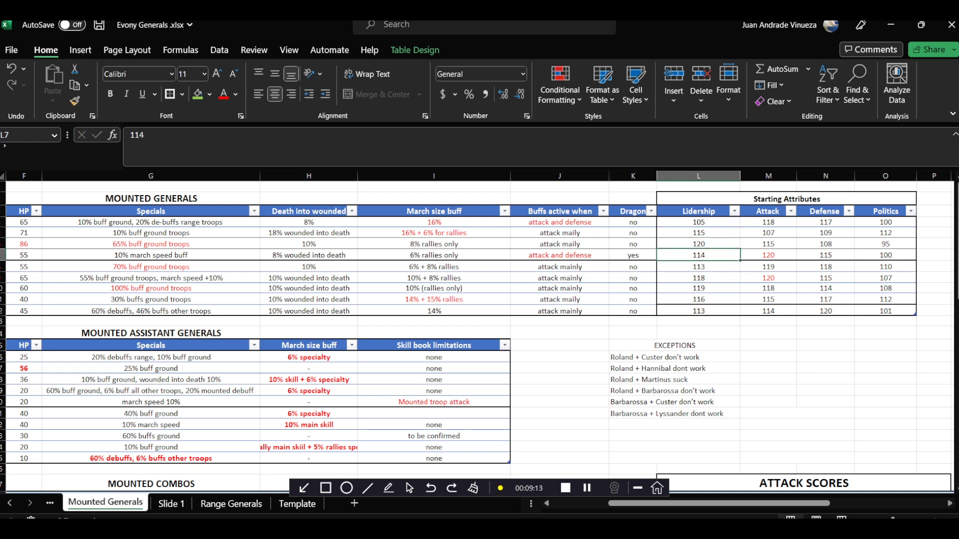
left_click(767, 244)
key("Down")
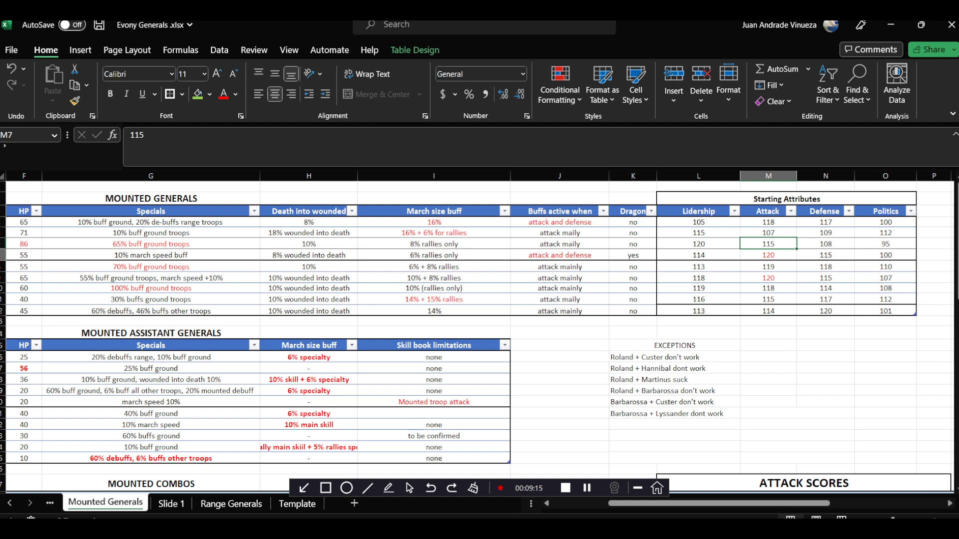
key("Up")
left_click_drag(698, 176, 885, 175)
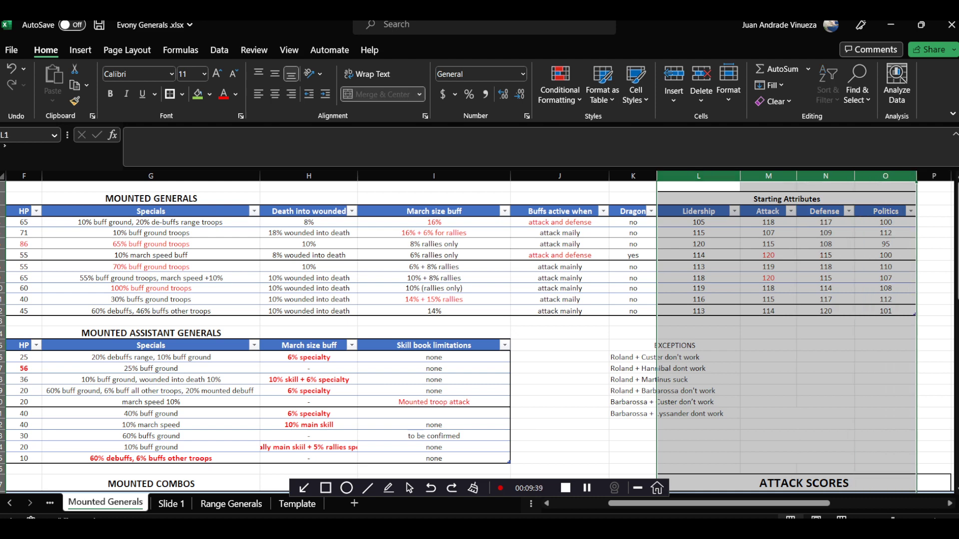
left_click(768, 278)
left_click(698, 222)
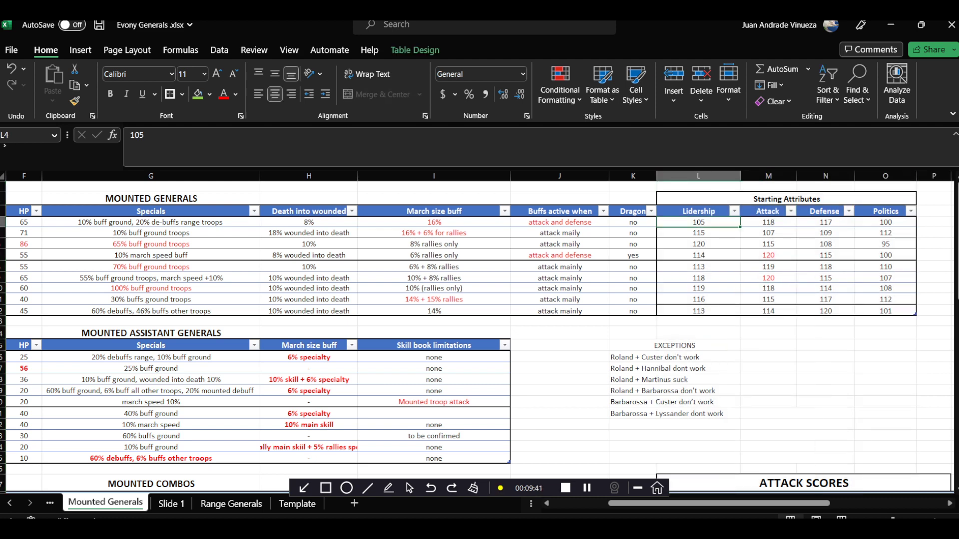
Step: Highlight the complete Hannibal and Martinus rows for comparison and check when Hannibal's buffs are active
scroll(474, 338, "left", 5)
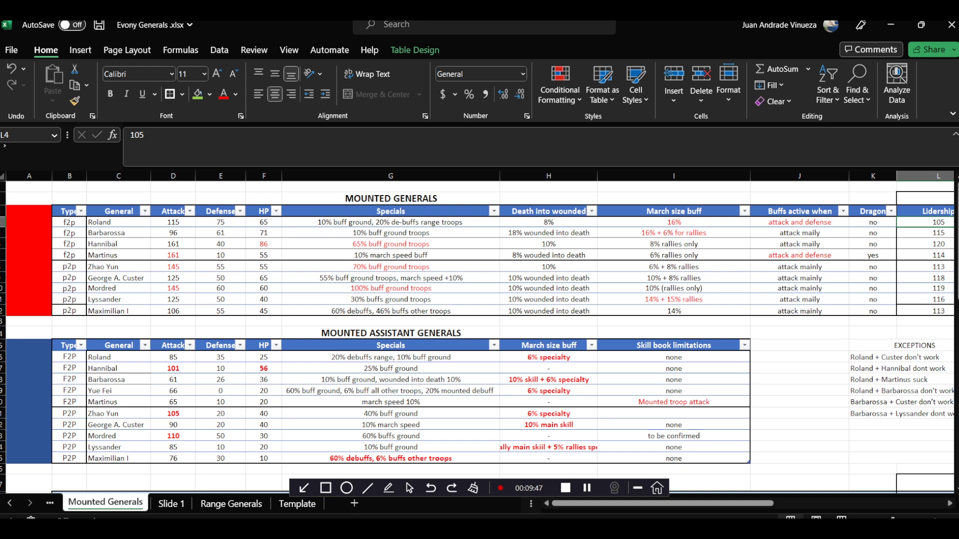
left_click_drag(3, 244, 4, 255)
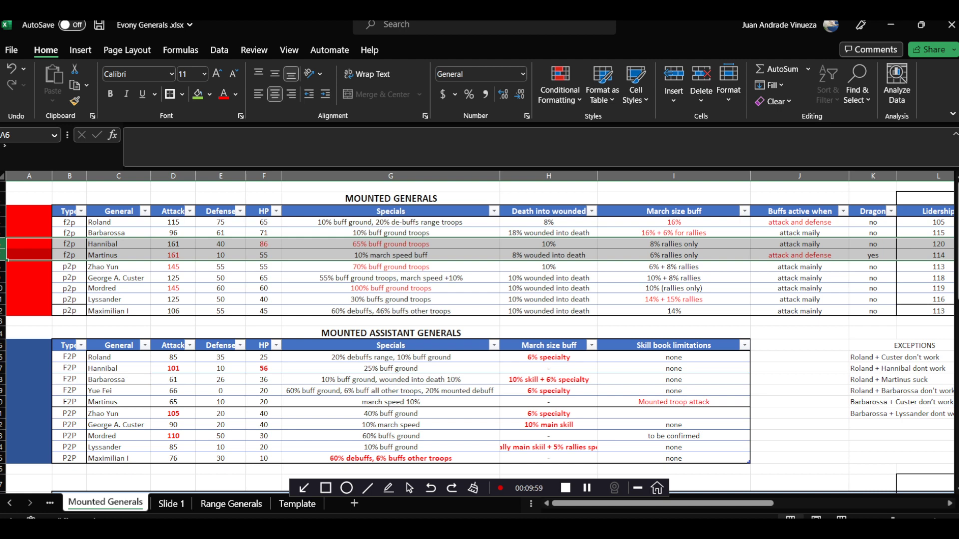
left_click(799, 243)
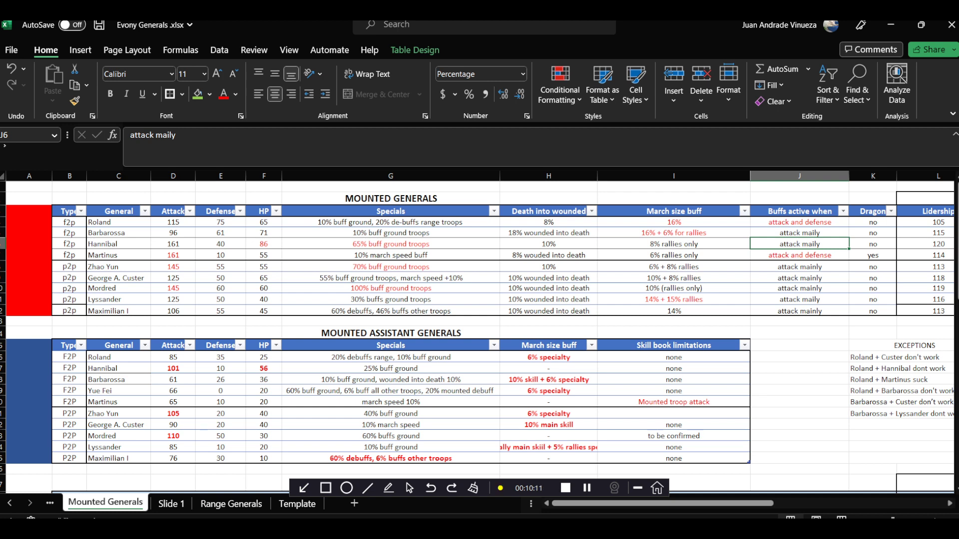
Step: Review the Mounted Assistant Generals table, checking the skill book limitations of Martinus and Roland and Barbarossa's march size buff
left_click(391, 333)
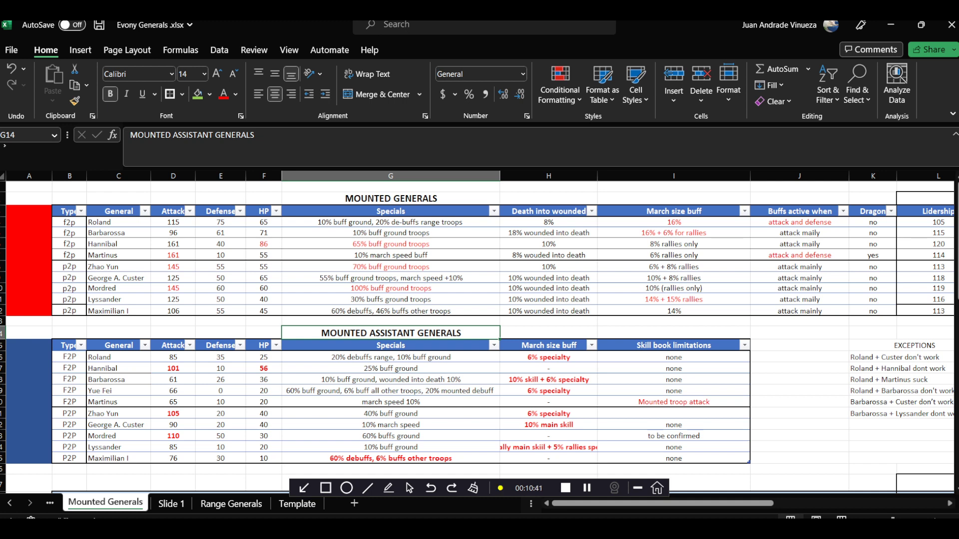
left_click(673, 402)
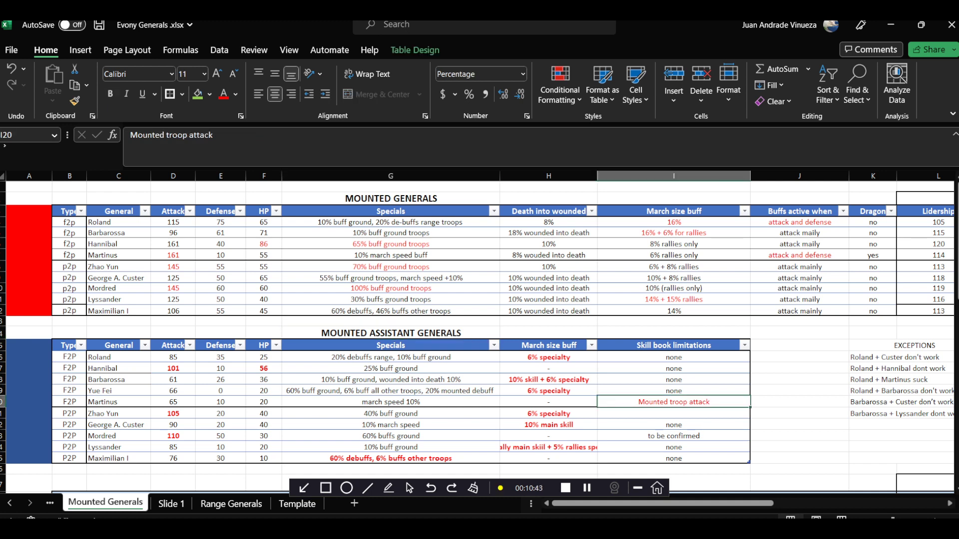
left_click(673, 357)
left_click(673, 402)
left_click(119, 379)
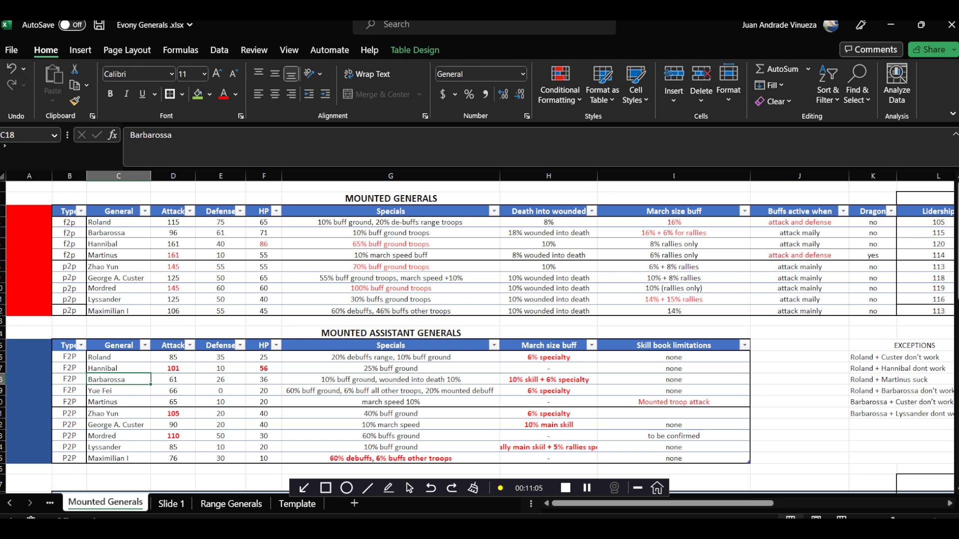
left_click(549, 380)
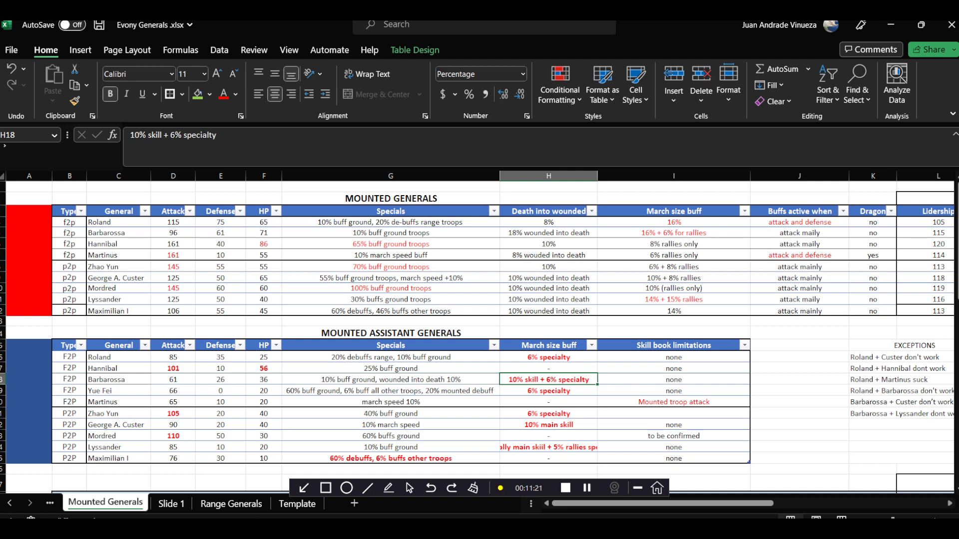
left_click(390, 333)
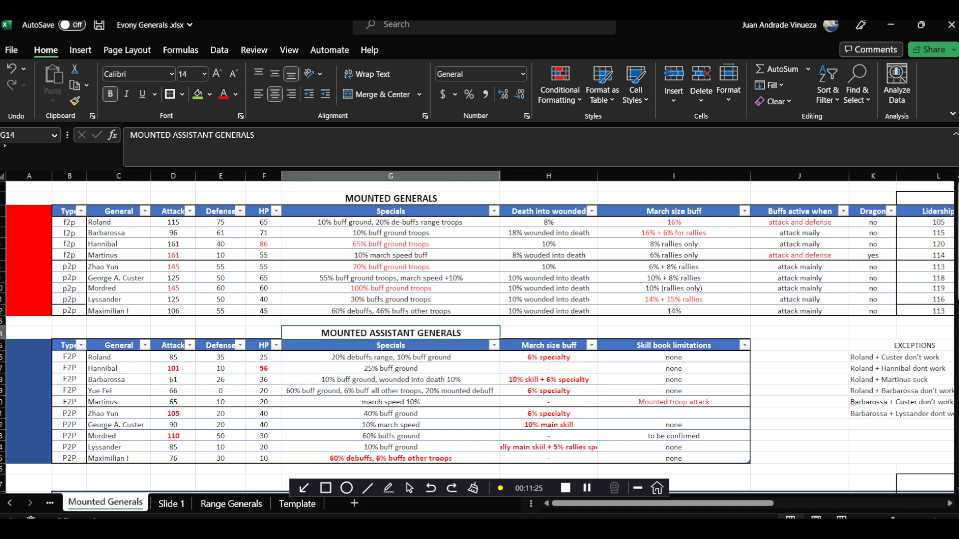
Step: Examine the Attack Scores section of the Mounted Combos table, including its General only and buff level columns
scroll(477, 337, "down", 5)
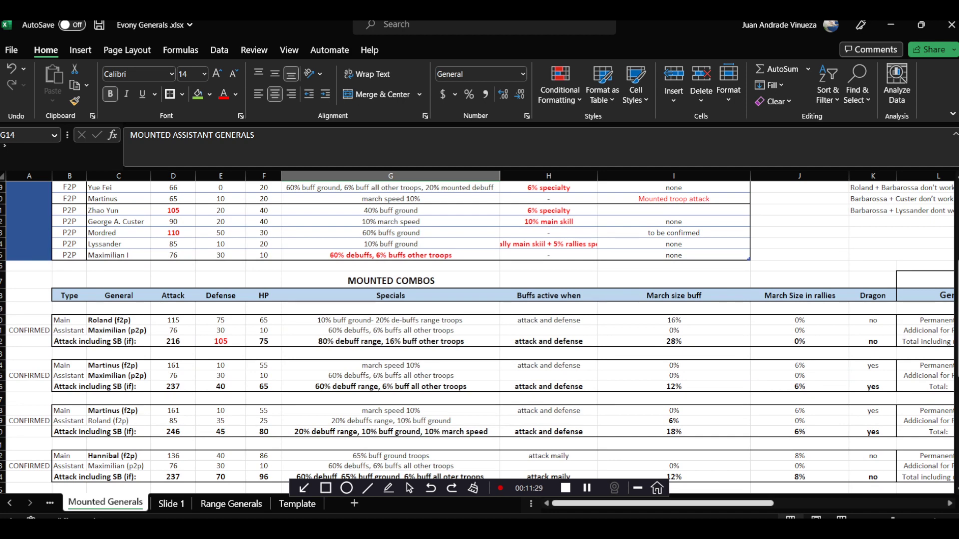
scroll(477, 337, "right", 5)
left_click_drag(464, 295, 689, 320)
left_click(623, 308)
left_click(541, 280)
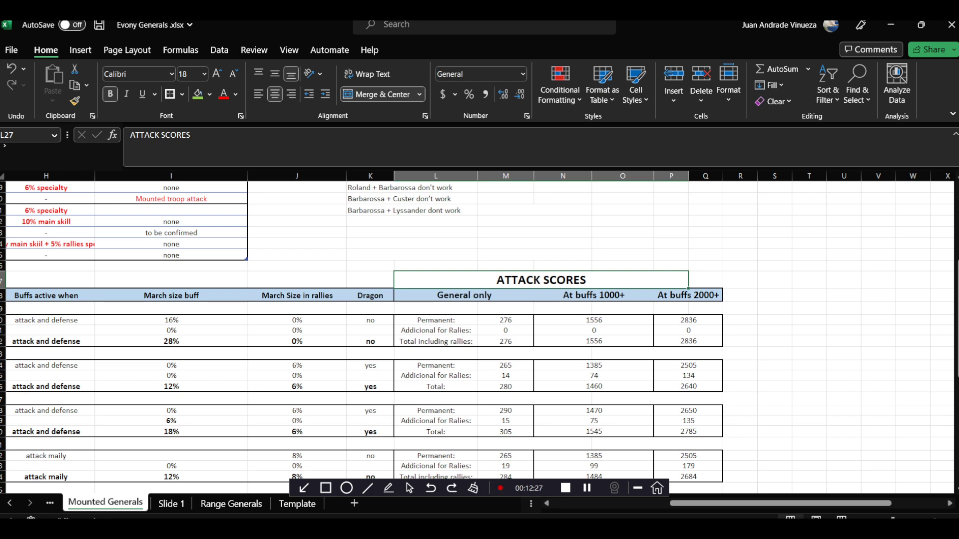
left_click_drag(541, 280, 705, 307)
left_click(594, 341)
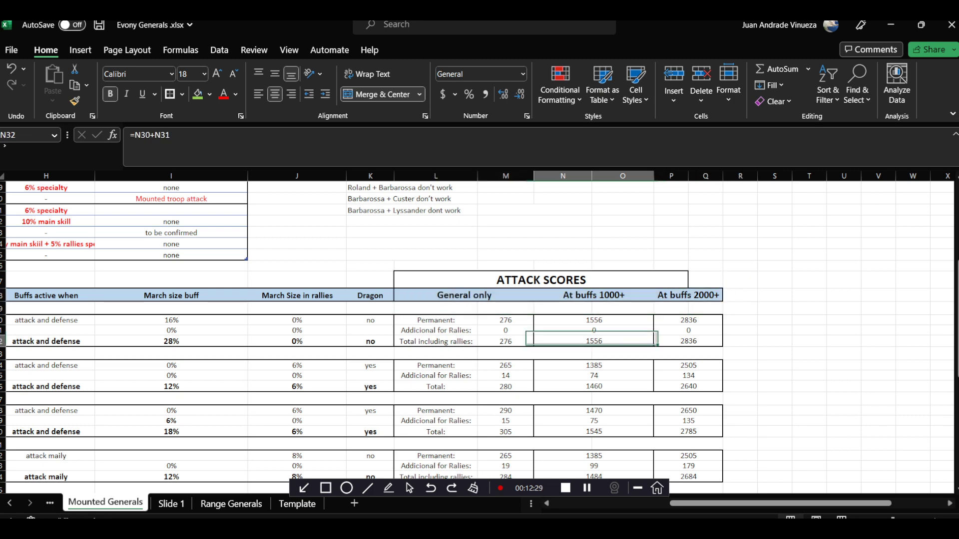
Step: Check the formulas behind the Permanent and Addicional for Ralies attack scores of the Roland and Maximilian combo
scroll(594, 341, "down", 1)
left_click(505, 269)
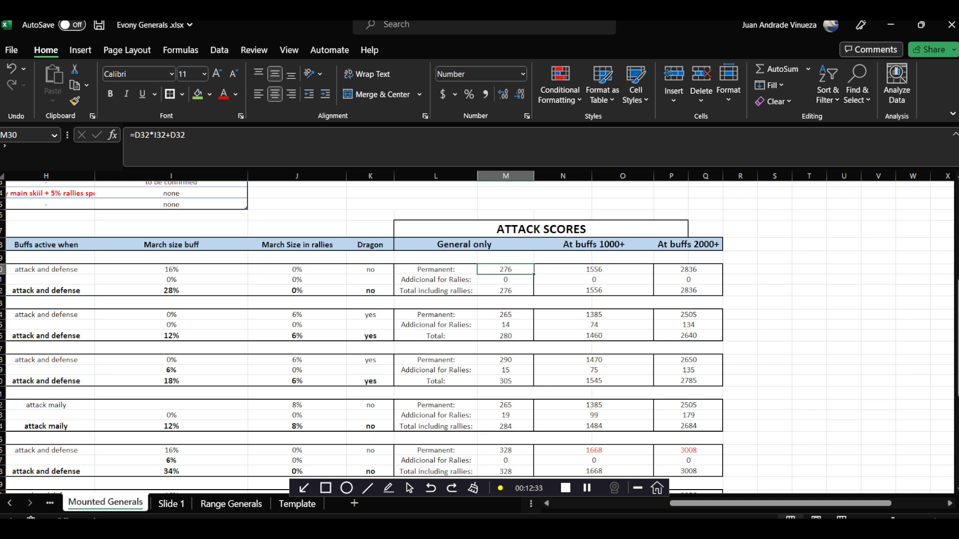
left_click(593, 269)
left_click(434, 269)
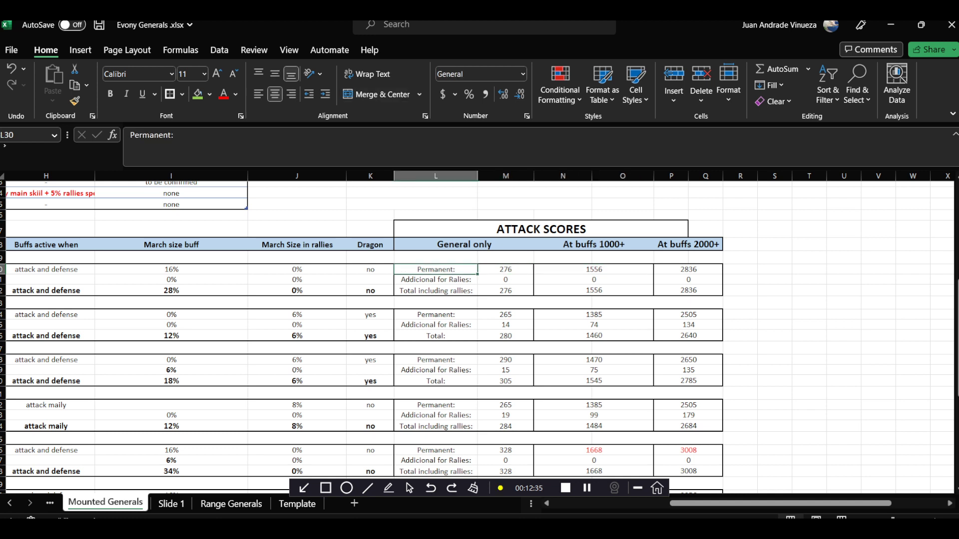
left_click(505, 269)
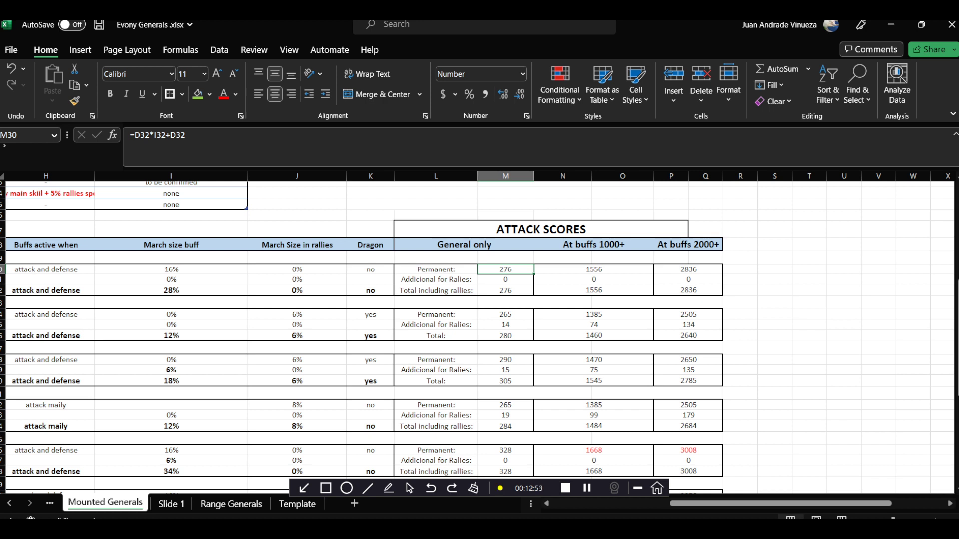
left_click(505, 280)
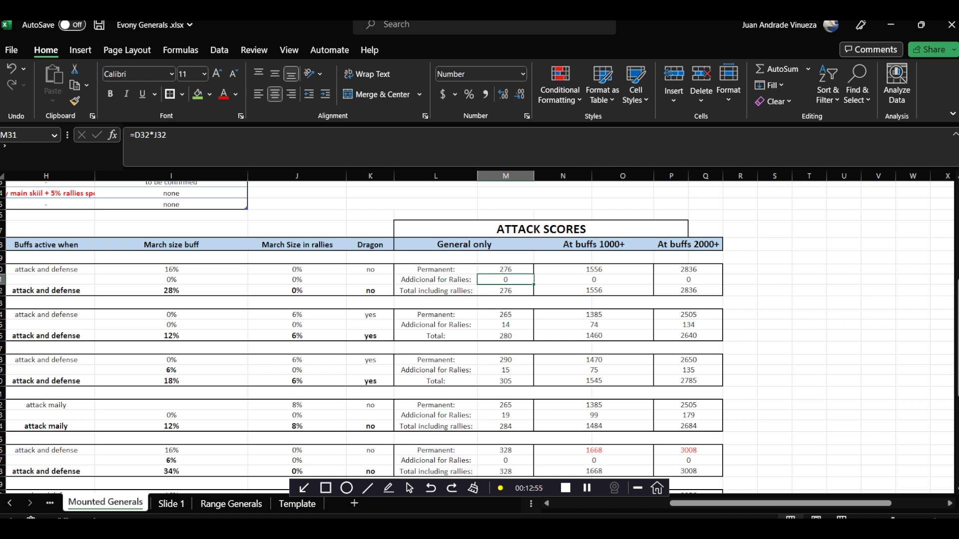
Step: Compare the Permanent and Addicional for Ralies rows of the first combo across the score columns, and return to its general stats
left_click(435, 270)
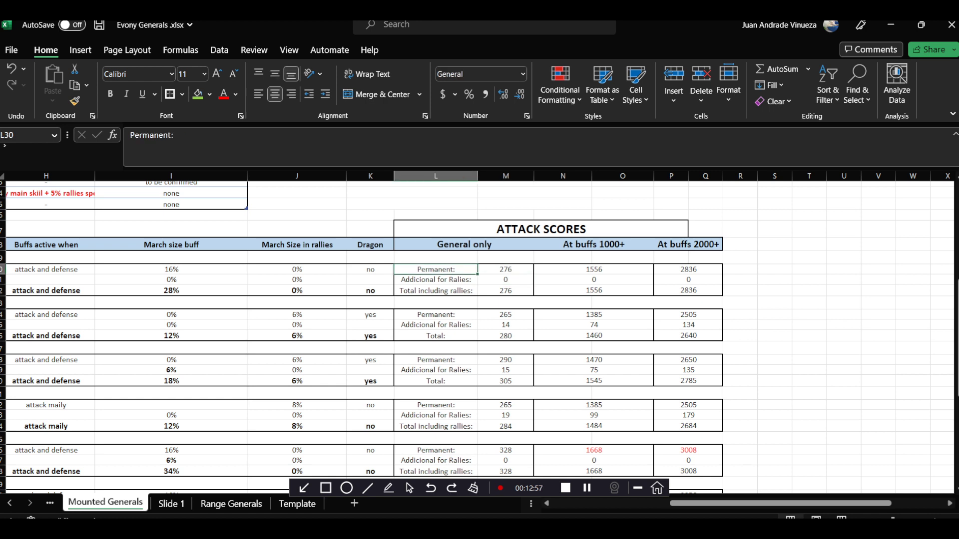
left_click(435, 279)
left_click(435, 269)
left_click(435, 279)
left_click_drag(435, 270, 705, 269)
left_click(505, 279)
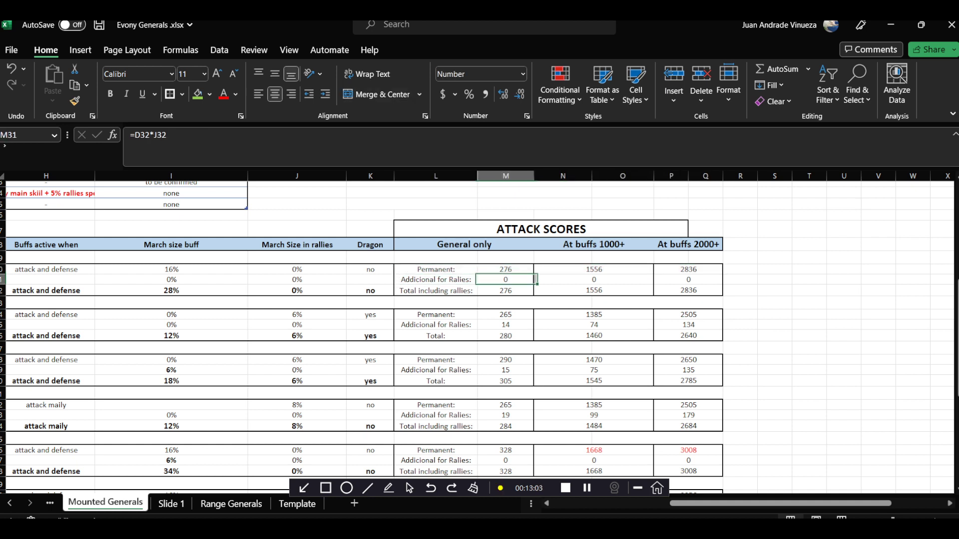
scroll(479, 337, "left", 5)
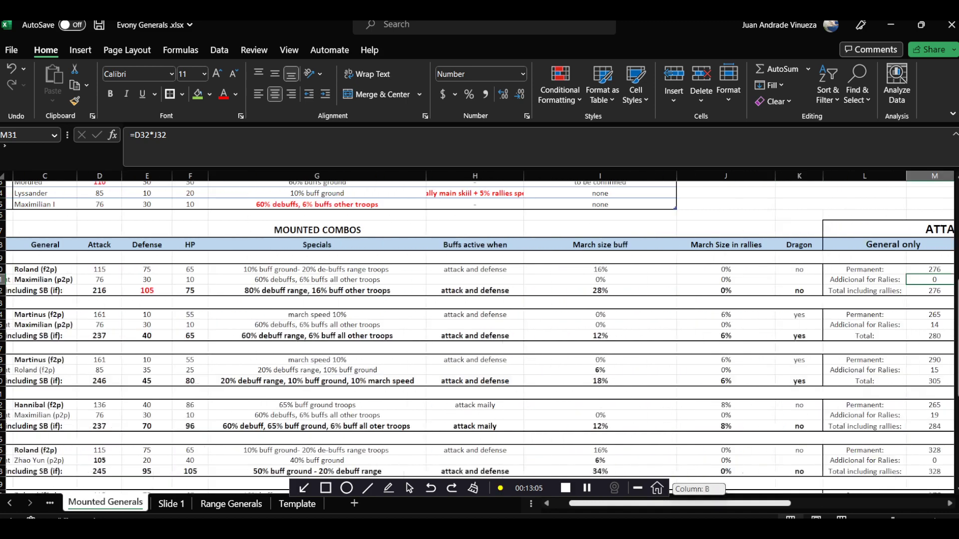
Step: Locate the Roland and Zhao Yun combo in the Mounted Combos table and highlight its rows
scroll(479, 337, "down", 5)
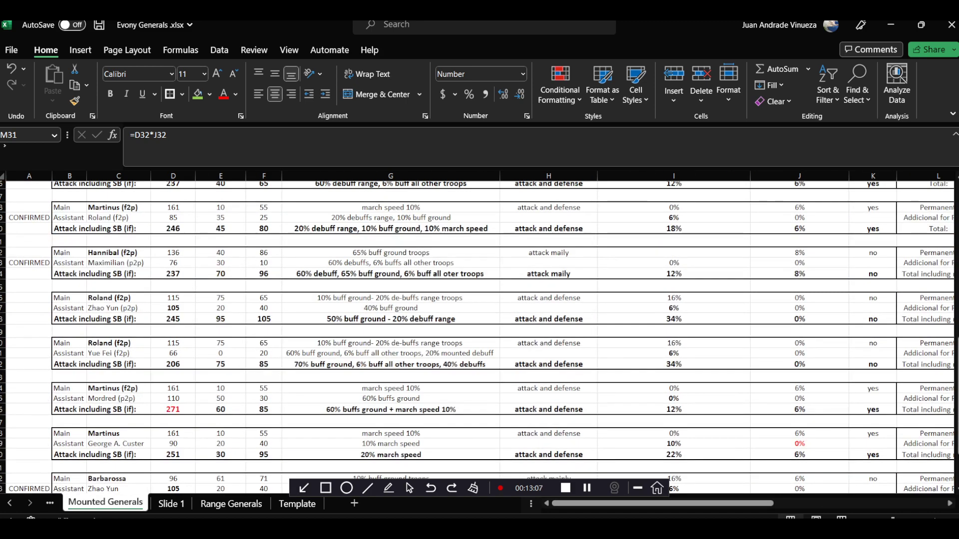
left_click_drag(62, 297, 799, 309)
left_click_drag(730, 318, 757, 320)
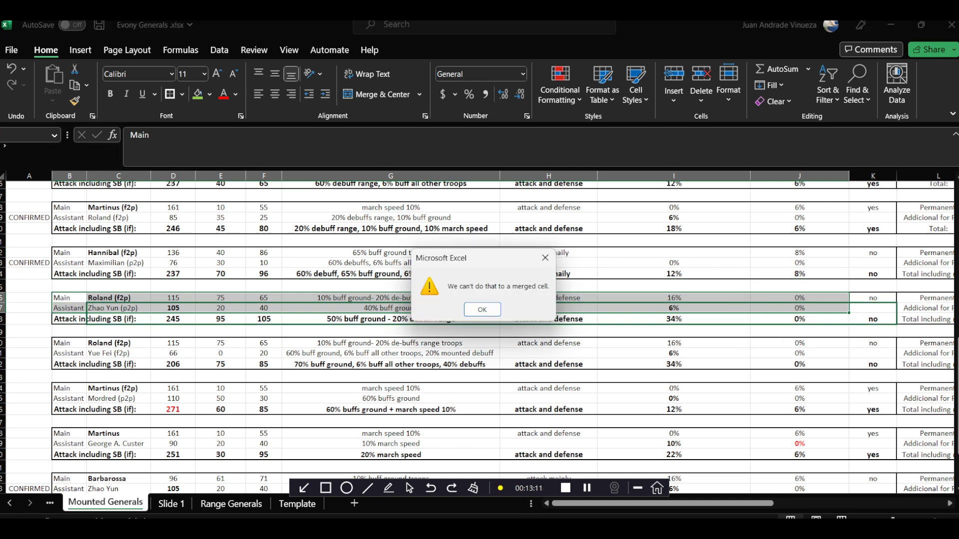
key("Return")
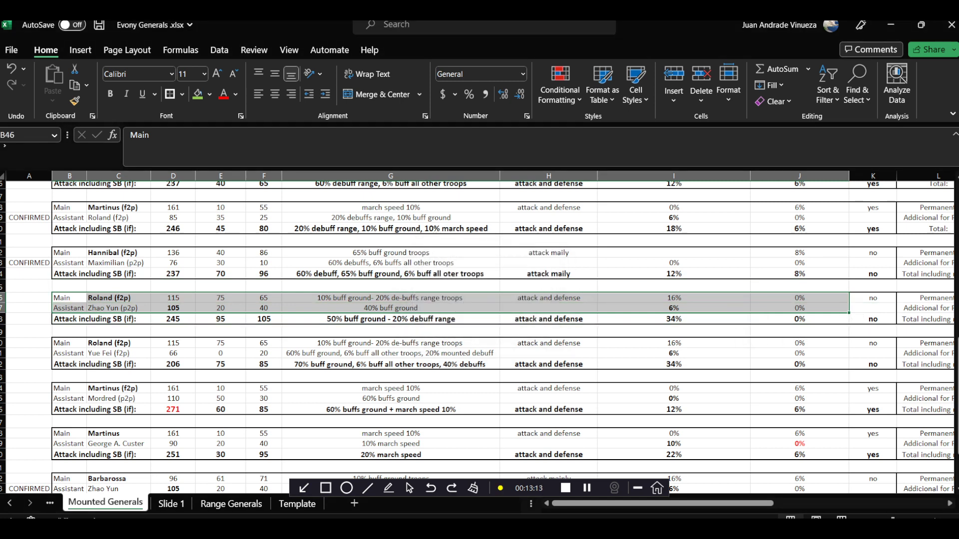
left_click(69, 298)
left_click_drag(3, 302, 3, 305)
key("ctrl+z")
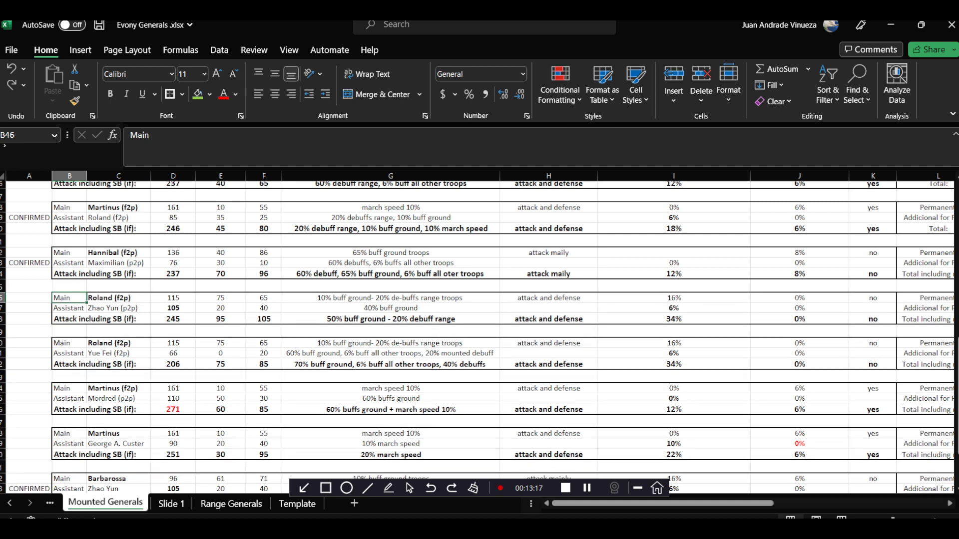
left_click_drag(2, 298, 2, 319)
Step: Check the march size buff total of the Roland and Zhao Yun combo and compare its Permanent attack score formulas across the two buff level columns
left_click_drag(658, 503, 767, 503)
left_click(203, 318)
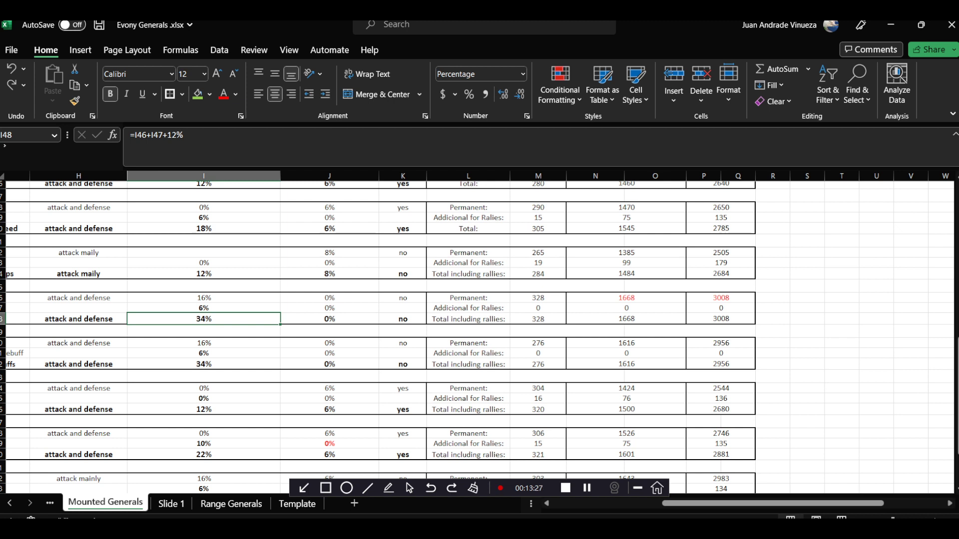
left_click(626, 297)
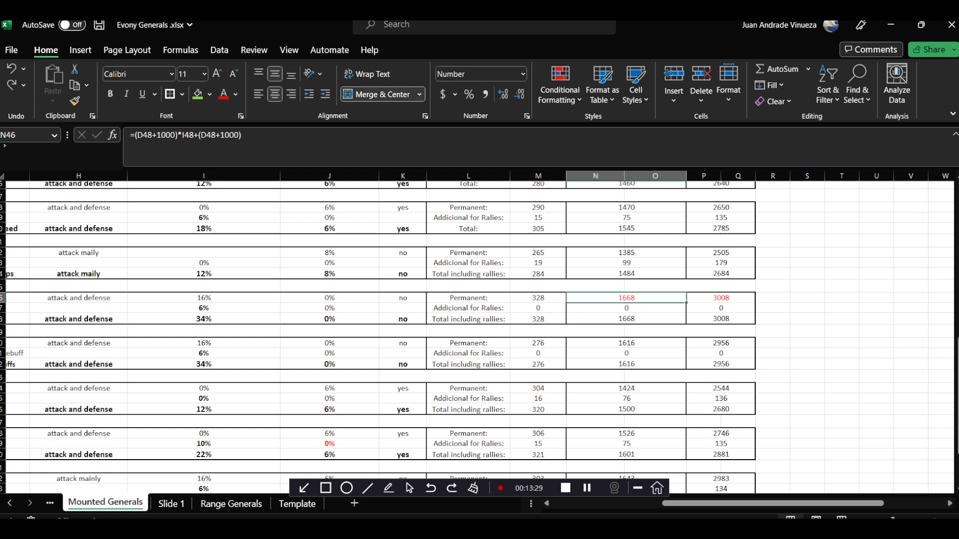
left_click(720, 298)
left_click(626, 298)
left_click(720, 298)
left_click(626, 297)
left_click(720, 297)
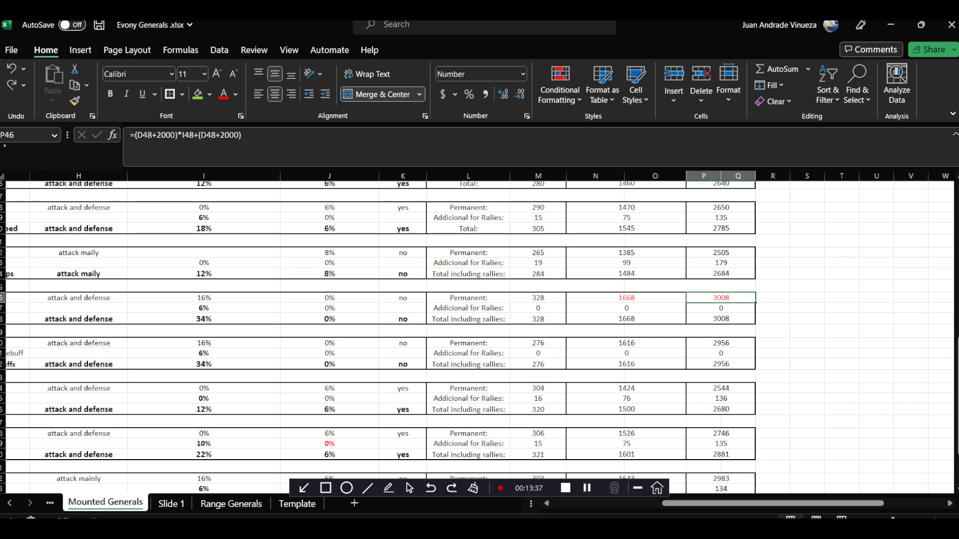
Step: Compare the total attack of the Roland and Zhao Yun combo with that of the Martinus and Mordred combo
scroll(479, 329, "left", 5)
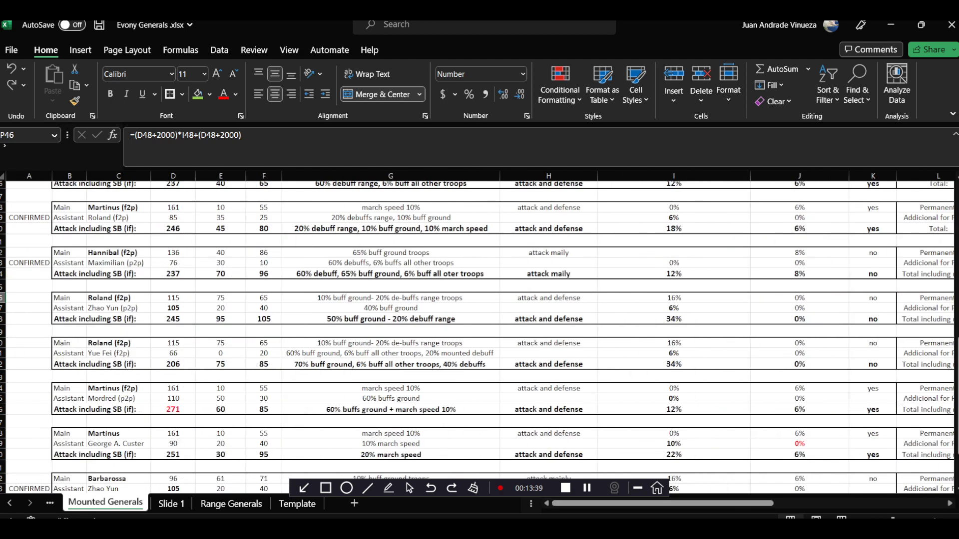
left_click(173, 318)
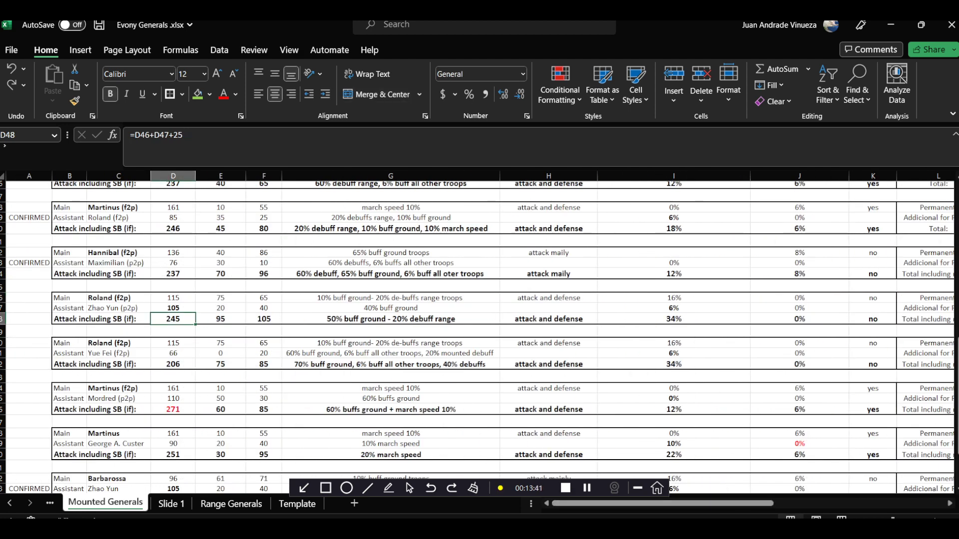
left_click(173, 409)
left_click(173, 319)
left_click(173, 409)
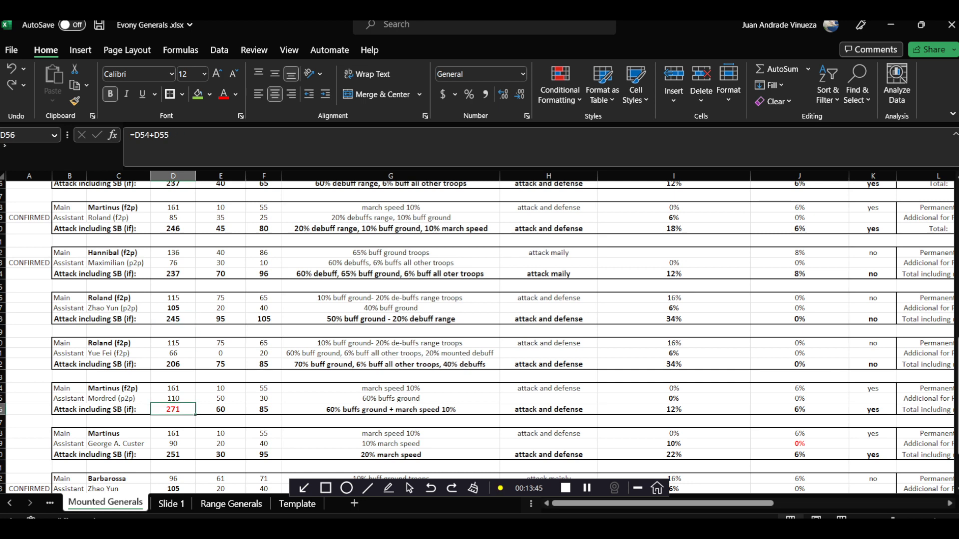
left_click(173, 319)
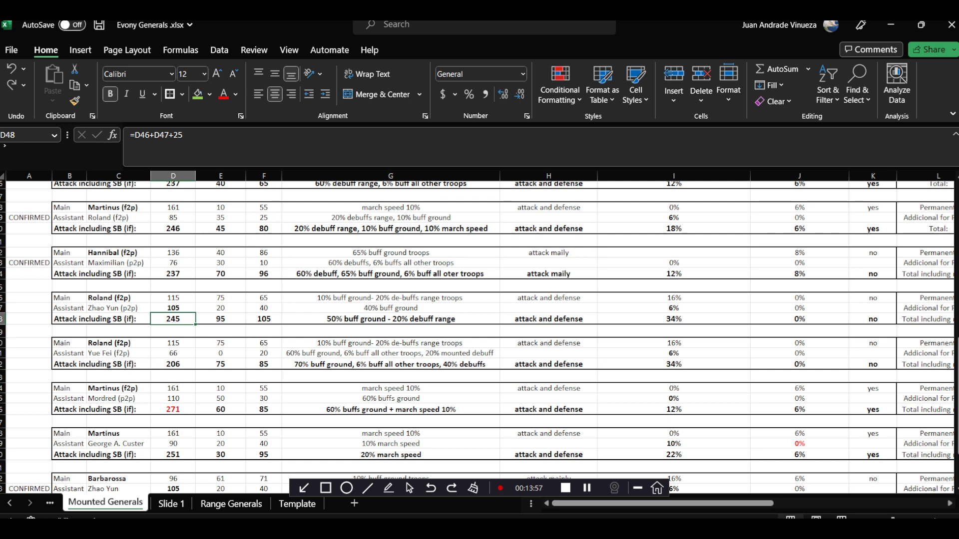
left_click(172, 409)
left_click(173, 353)
left_click(173, 318)
left_click(172, 409)
left_click(173, 319)
left_click(173, 398)
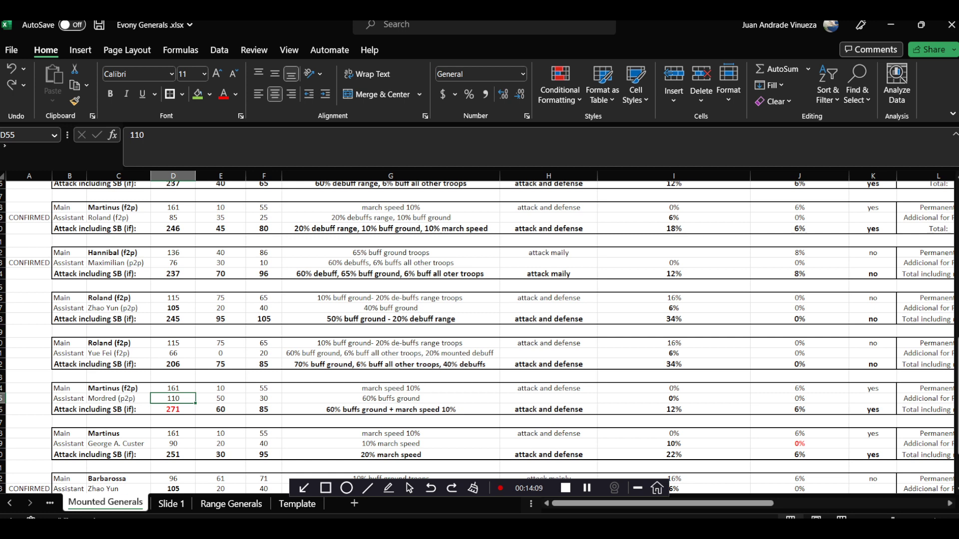
Step: Compare the total march size buff of the Roland and Zhao Yun combo with that of the Martinus and Mordred combo
left_click(673, 318)
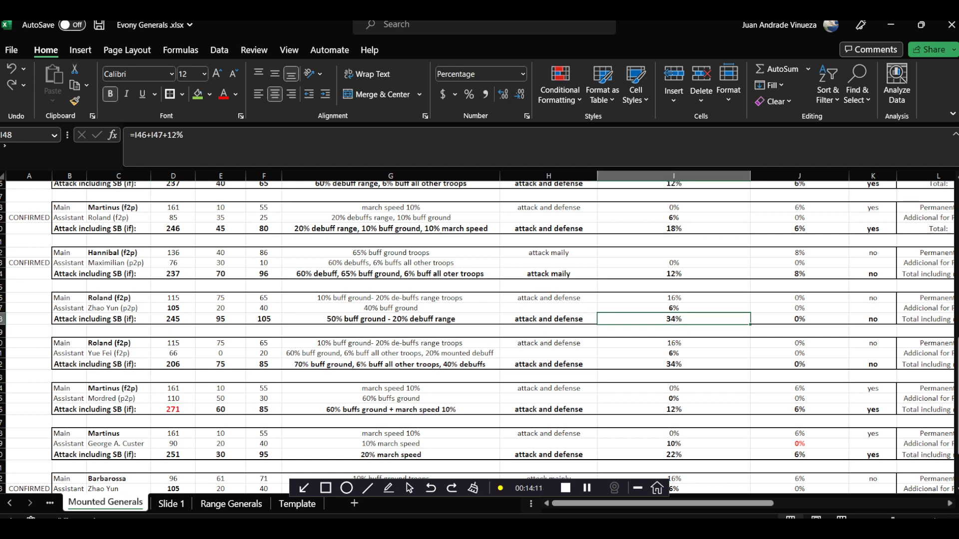
left_click(674, 409)
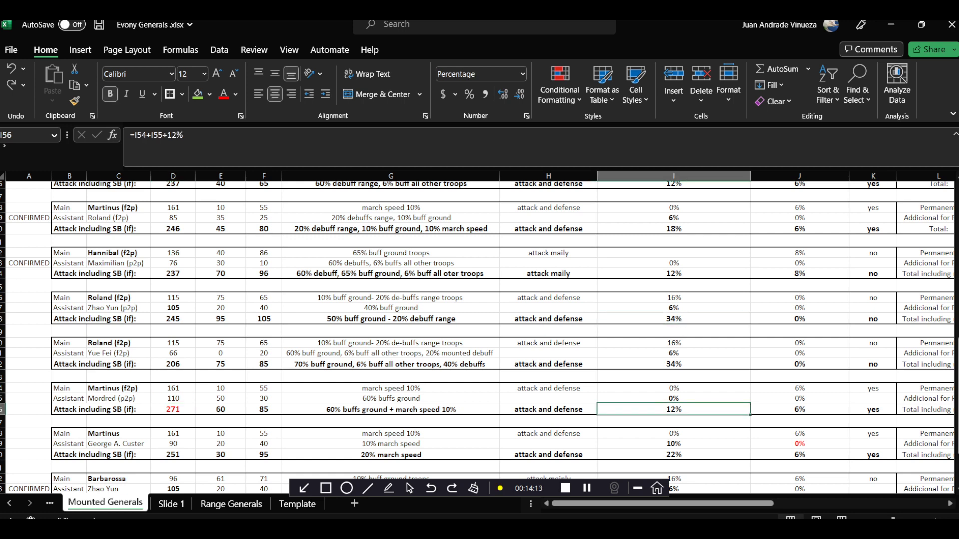
left_click(673, 318)
left_click(674, 409)
left_click(673, 318)
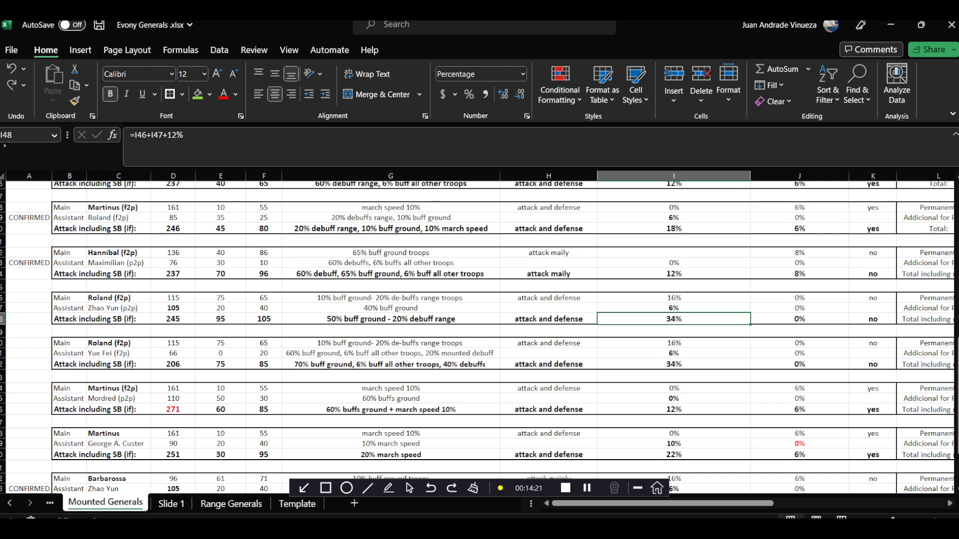
left_click_drag(118, 387, 118, 400)
left_click(673, 409)
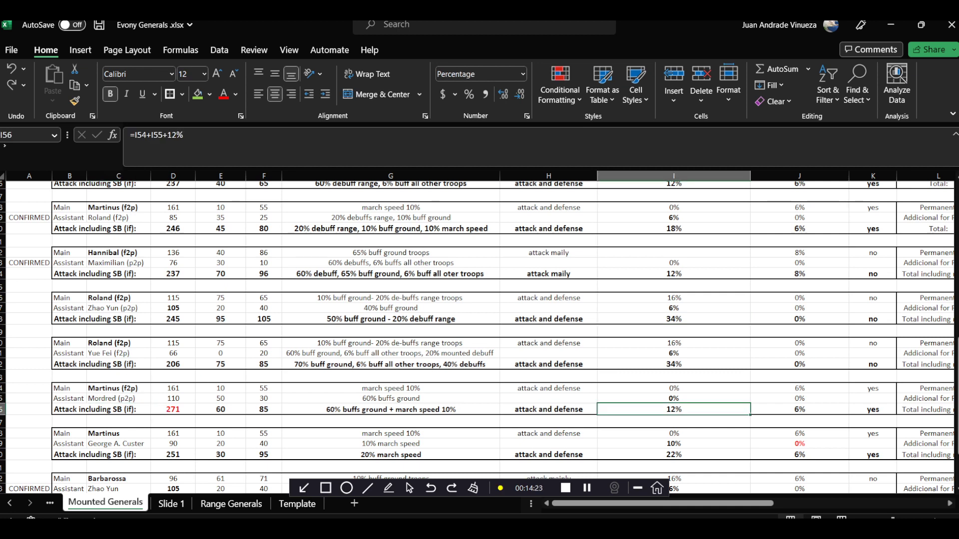
left_click(674, 318)
left_click(673, 409)
left_click(674, 333)
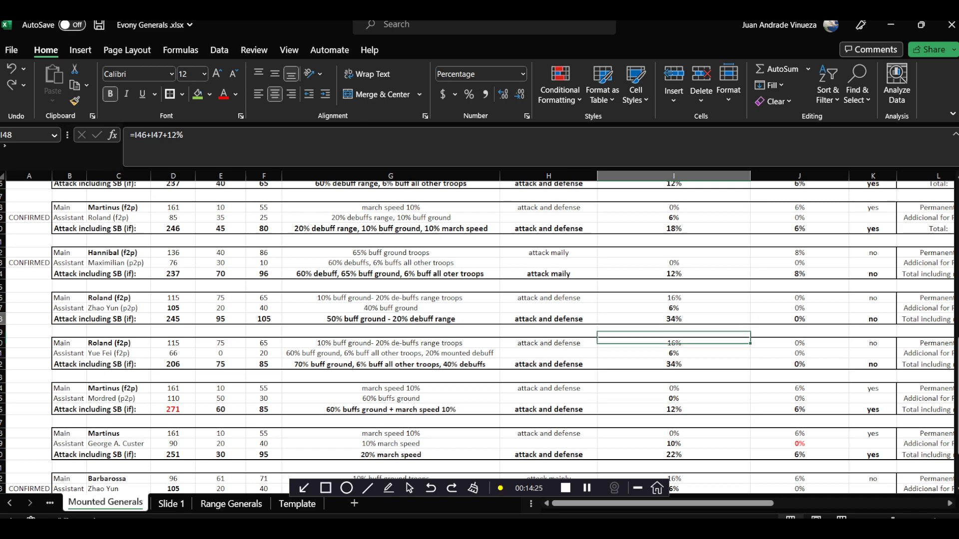
left_click(673, 318)
Step: Check the highest buff level's Permanent attack score for Roland and Zhao Yun, and return to the combos' general stats
left_click_drag(682, 503, 788, 504)
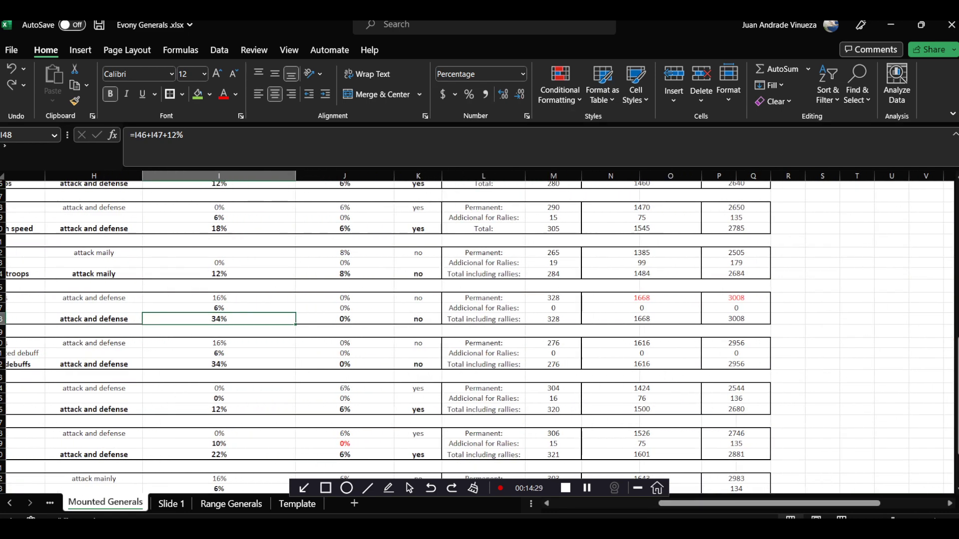
left_click(735, 298)
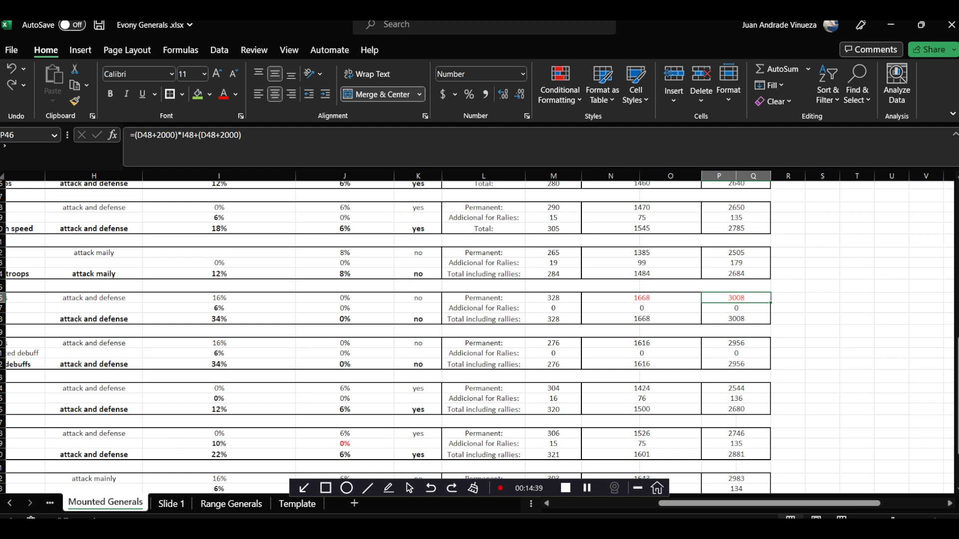
left_click_drag(719, 503, 613, 504)
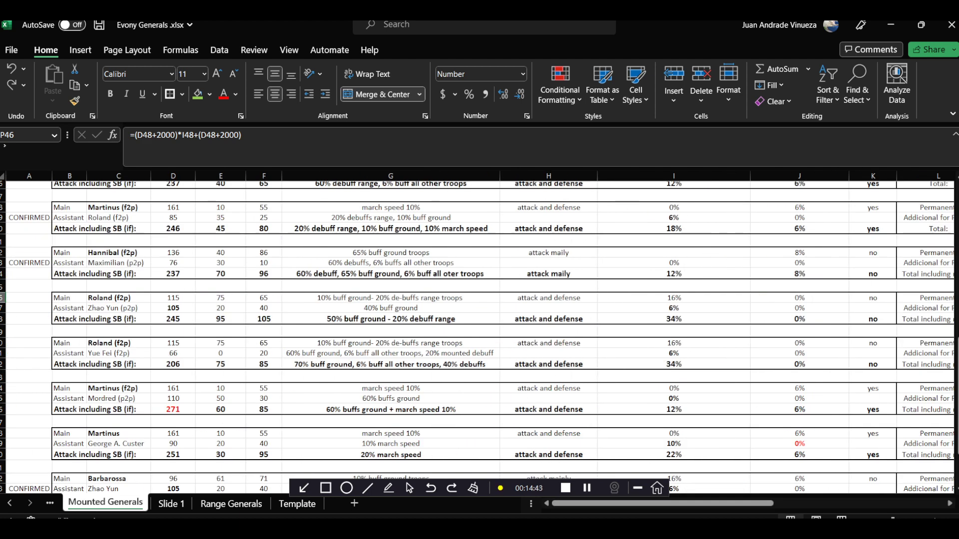
Step: Examine which combos between Roland with Zhao Yun and Martinus with George A. Custer lack a CONFIRMED mark
left_click_drag(29, 298, 29, 454)
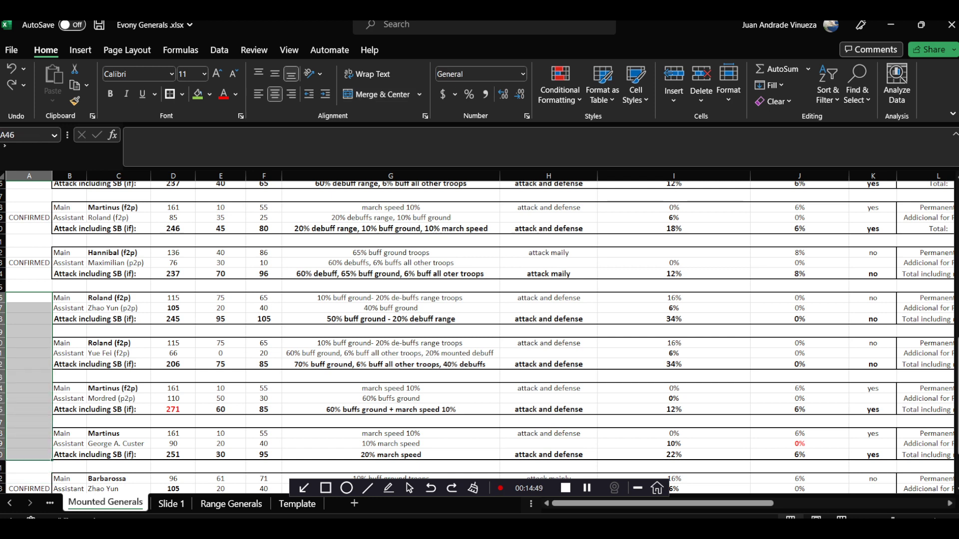
left_click(28, 307)
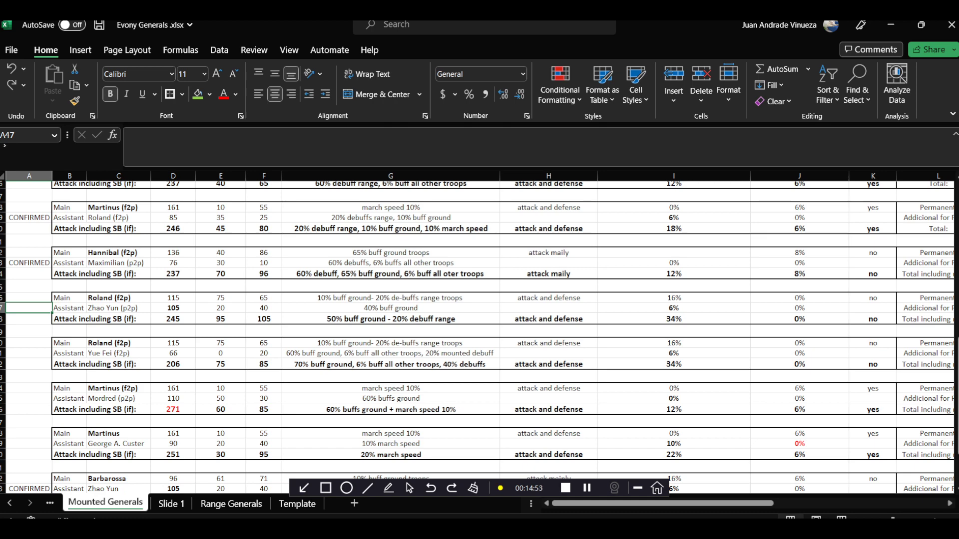
left_click_drag(29, 308, 29, 444)
left_click(29, 409)
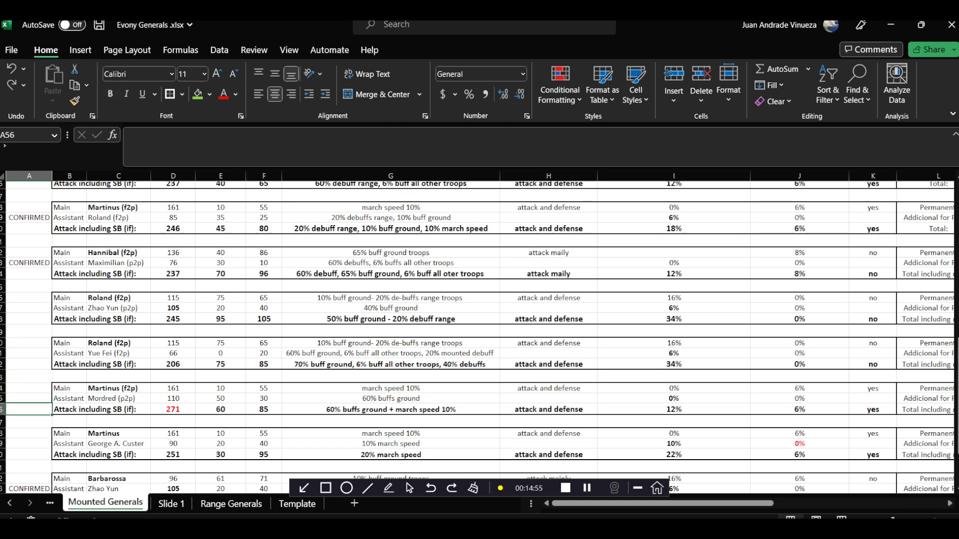
Step: Review the Exceptions list of general pairings that don't work, including the Barbarossa + Lyssander entry
scroll(477, 338, "up", 12)
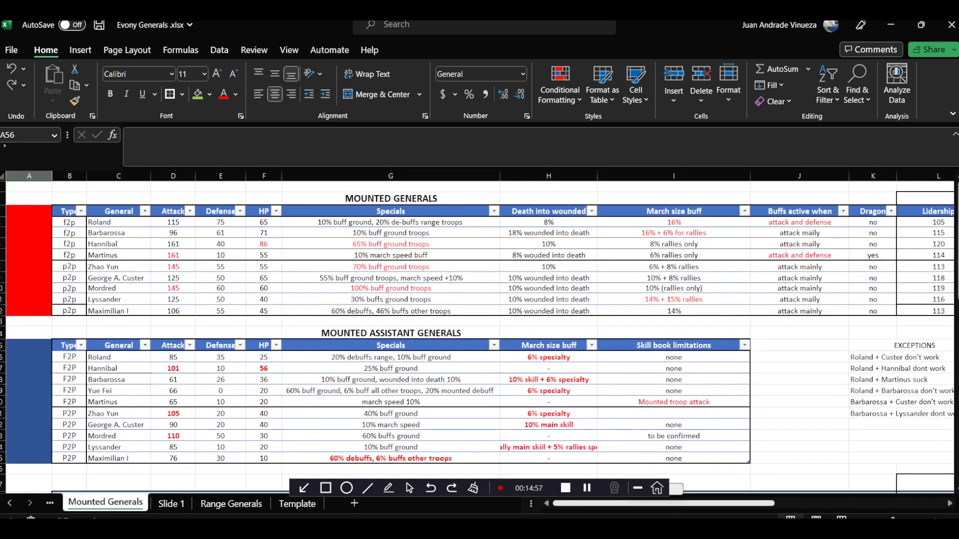
left_click_drag(663, 503, 718, 503)
left_click_drag(675, 345, 699, 424)
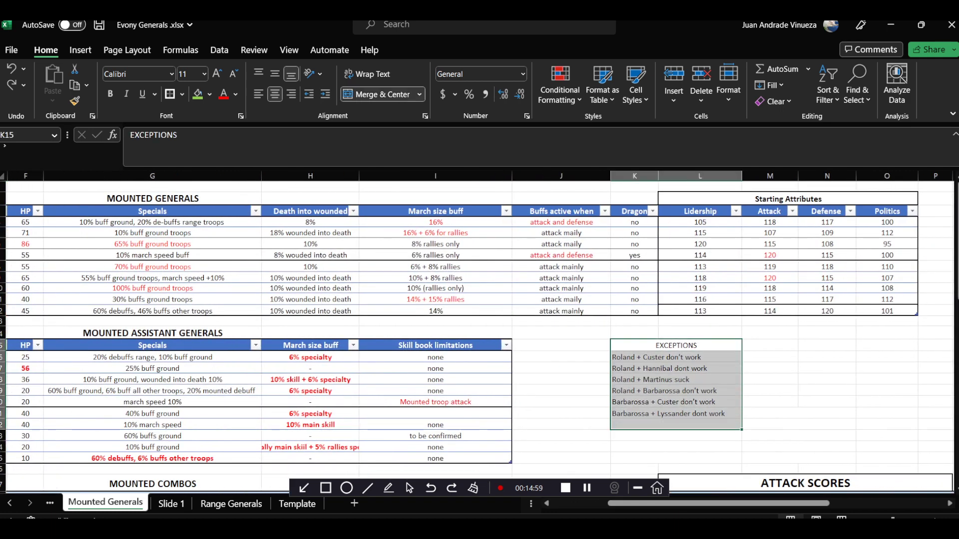
left_click(675, 424)
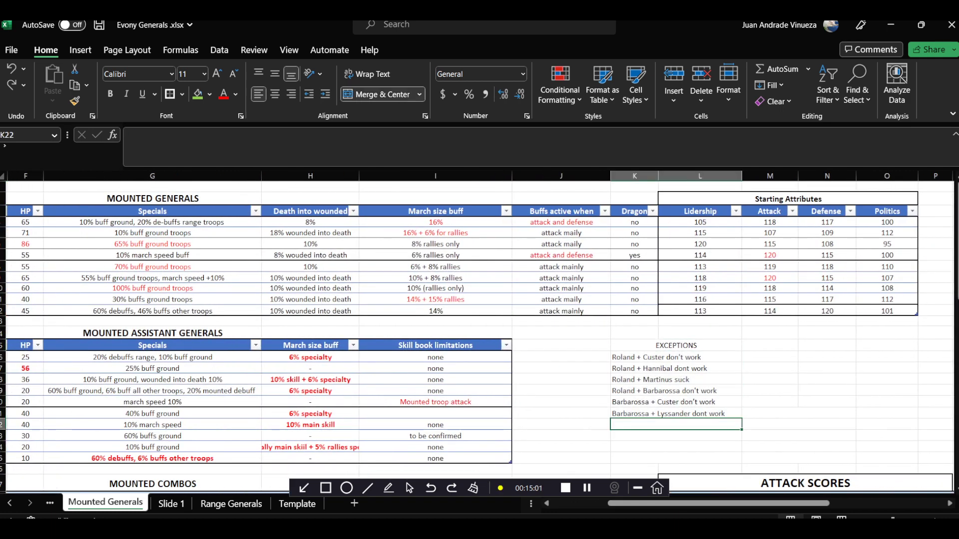
left_click(675, 413)
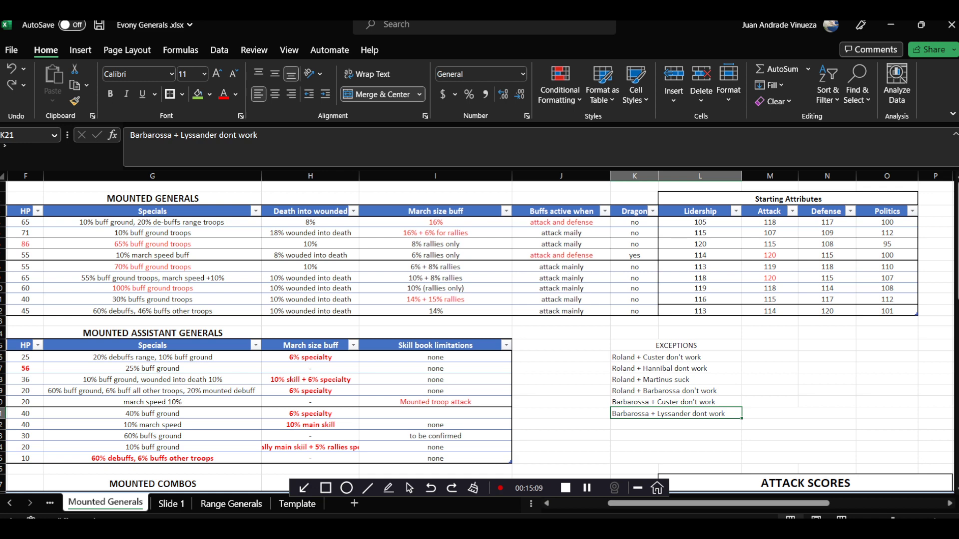
left_click(675, 436)
left_click_drag(675, 357, 675, 425)
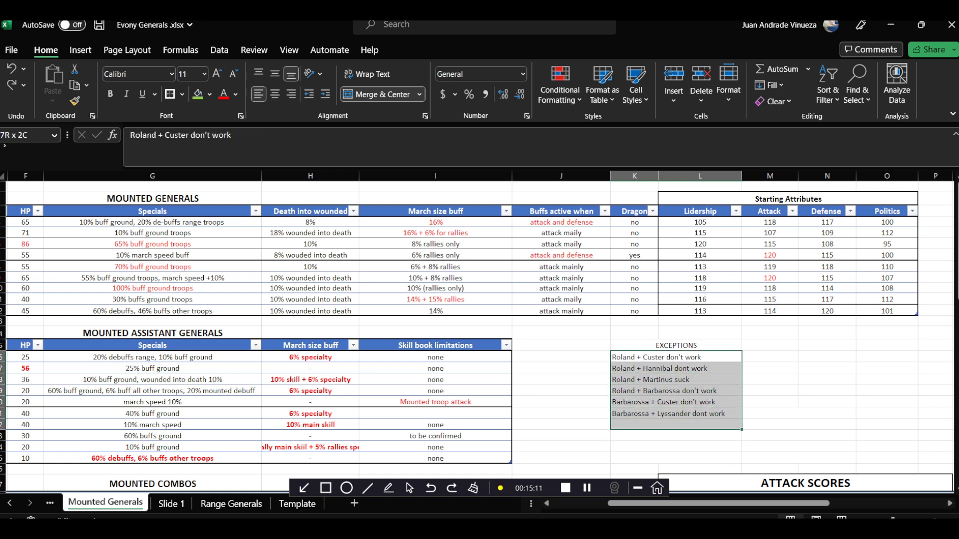
Step: Return to the Mounted Combos table and compare the Roland and Zhao Yun combo with the Roland and Yue Fei combo
left_click_drag(718, 503, 662, 503)
scroll(479, 335, "down", 6)
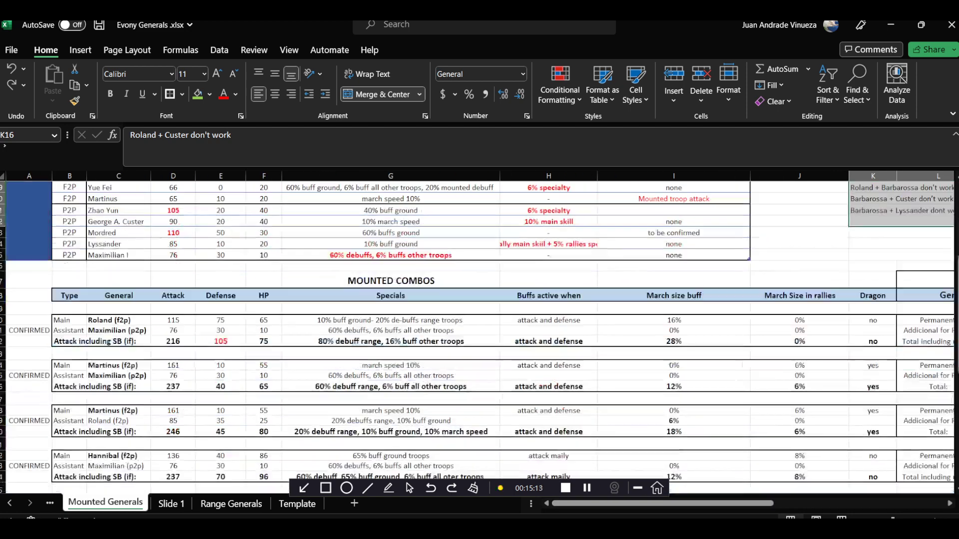
scroll(480, 334, "down", 2)
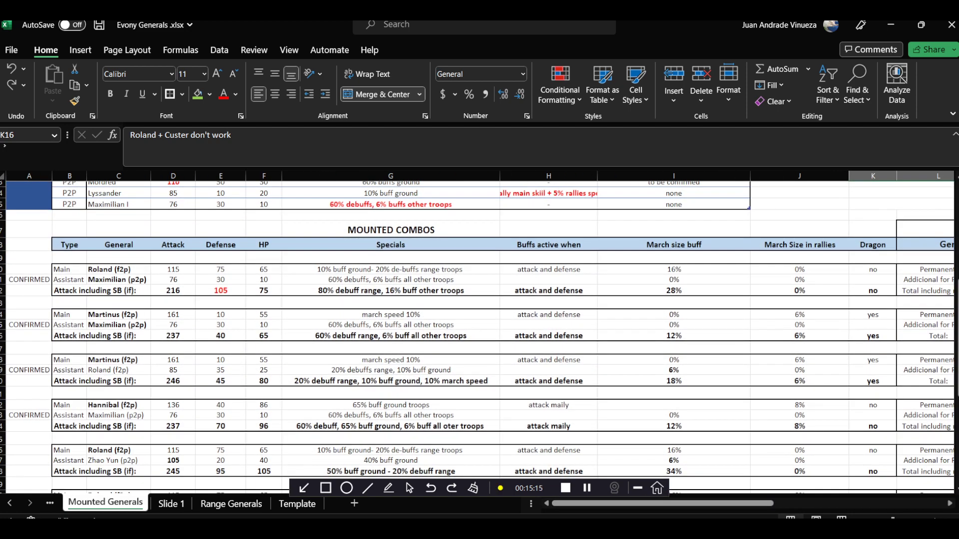
scroll(480, 335, "down", 3)
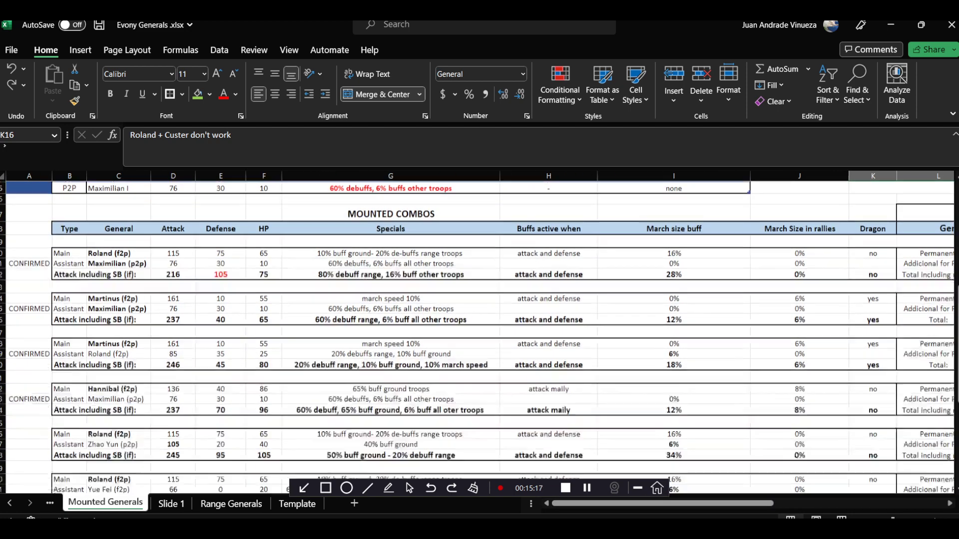
left_click_drag(118, 349, 70, 370)
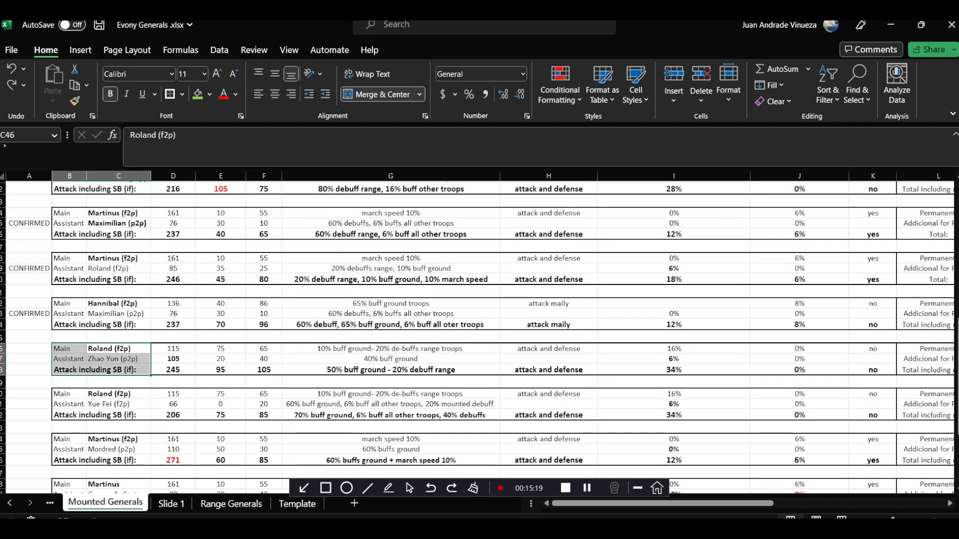
left_click(118, 393)
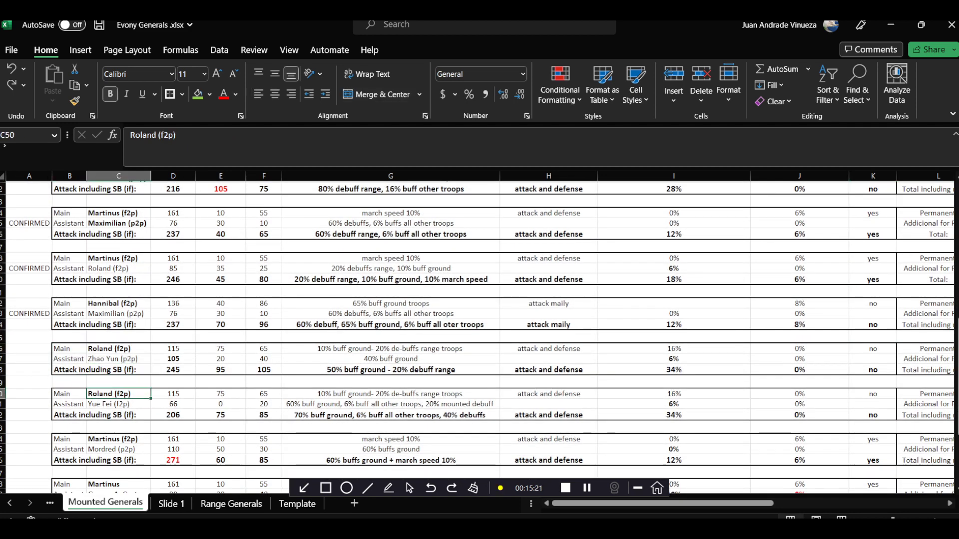
mouse_move(118, 394)
left_mouse_down()
mouse_move(100, 415)
mouse_move(70, 415)
left_mouse_up()
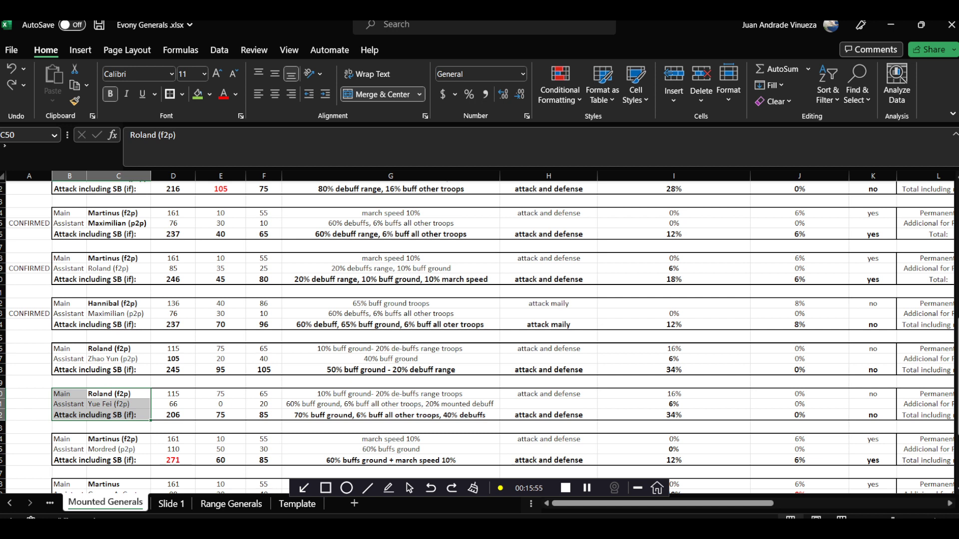
left_click(119, 358)
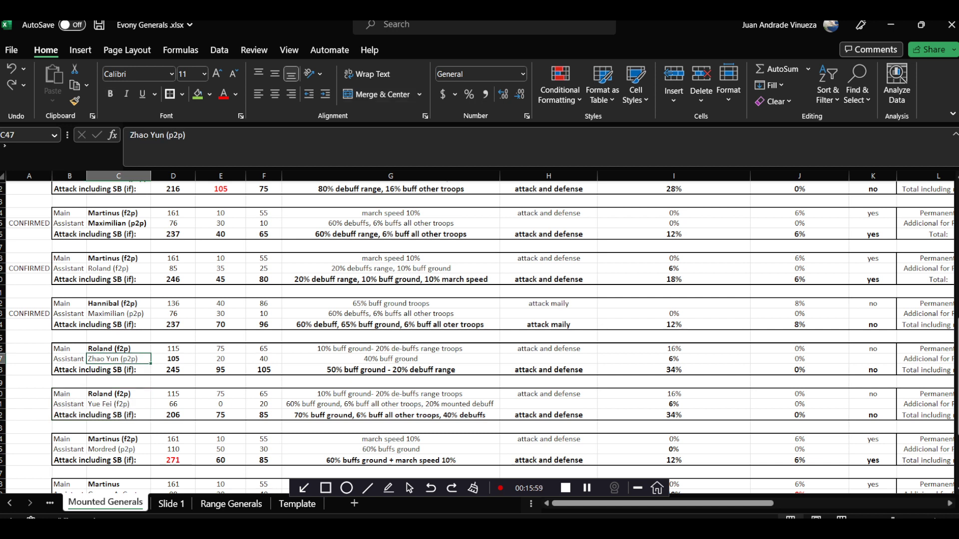
Step: Highlight the Roland combos with Zhao Yun and Yue Fei, compare their attack scores, and return to the Roland and Yue Fei names
left_click_drag(2, 348, 3, 415)
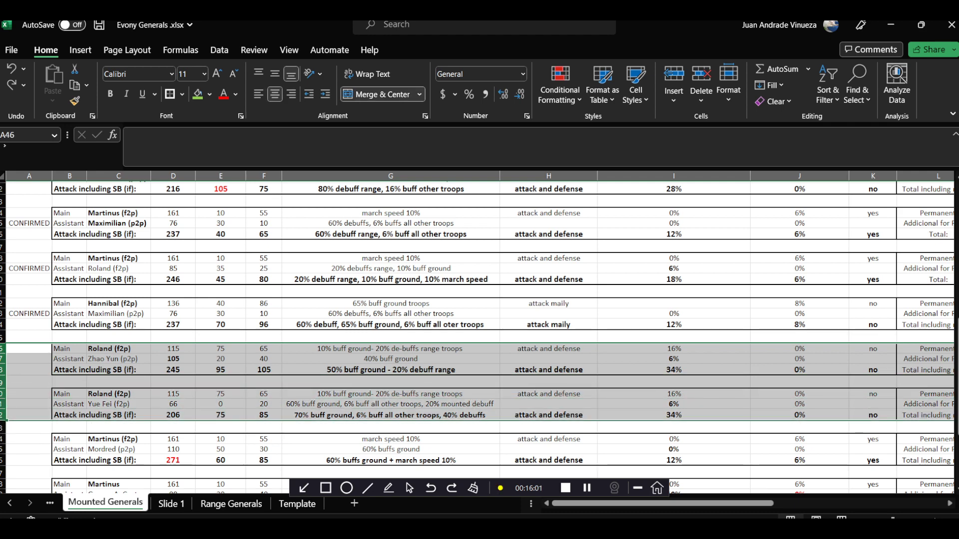
left_click_drag(662, 503, 833, 503)
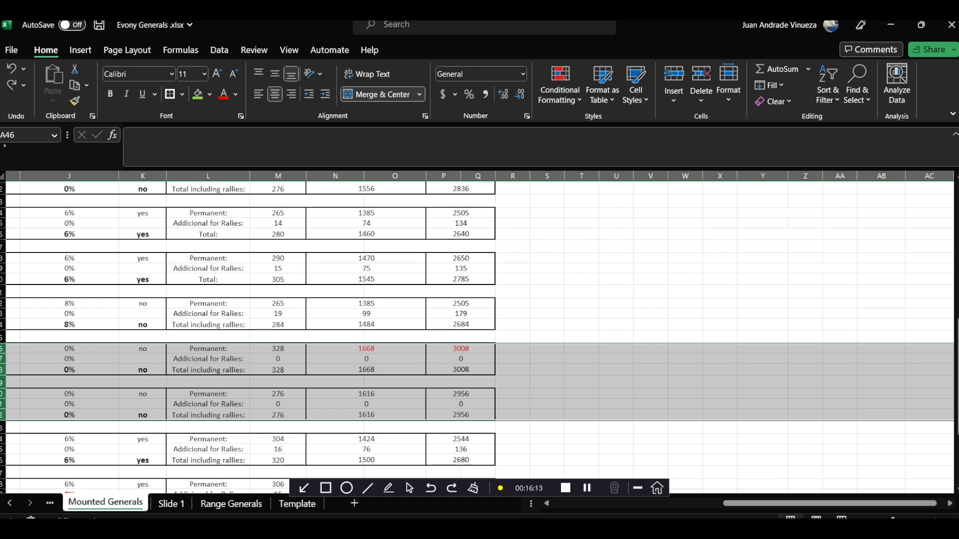
left_click_drag(773, 503, 602, 503)
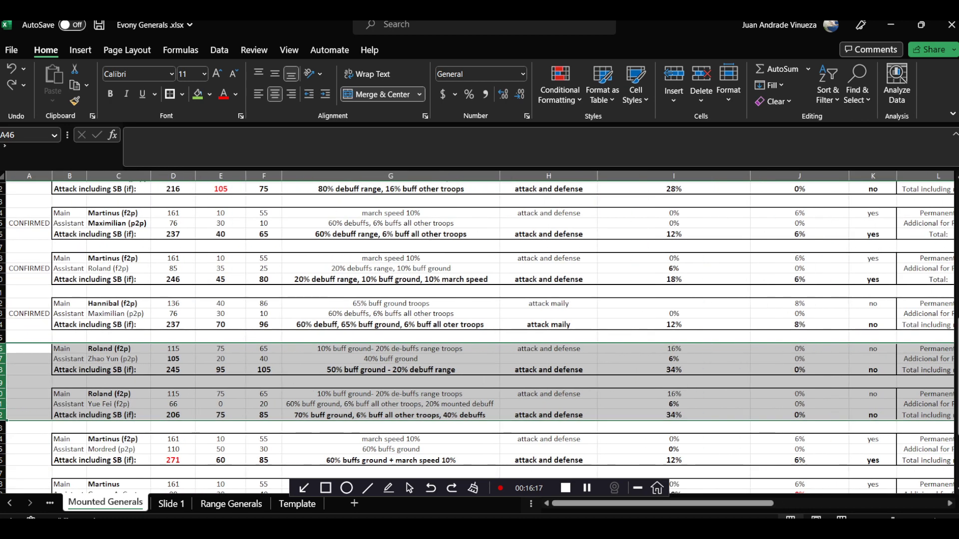
left_click(119, 404)
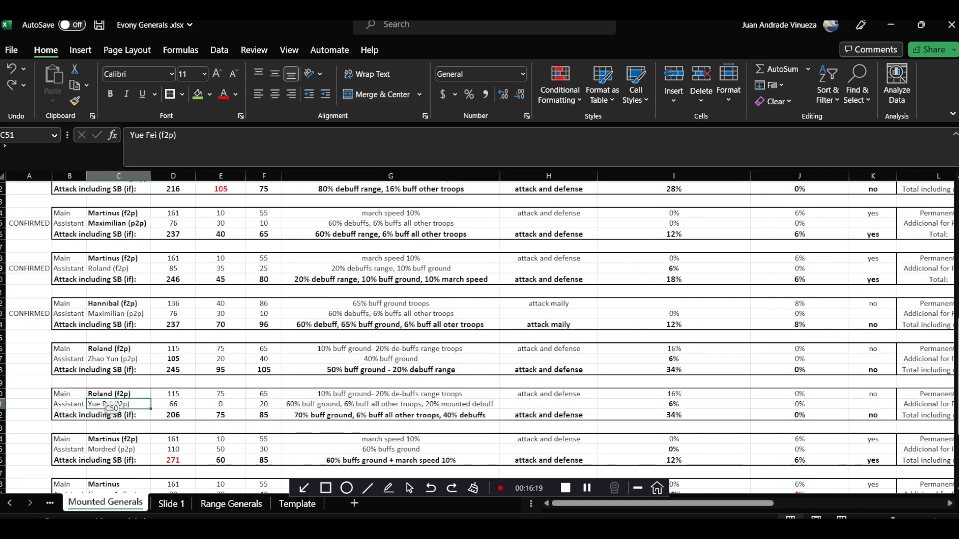
left_click_drag(110, 409, 111, 394)
key("Escape")
left_click(118, 394)
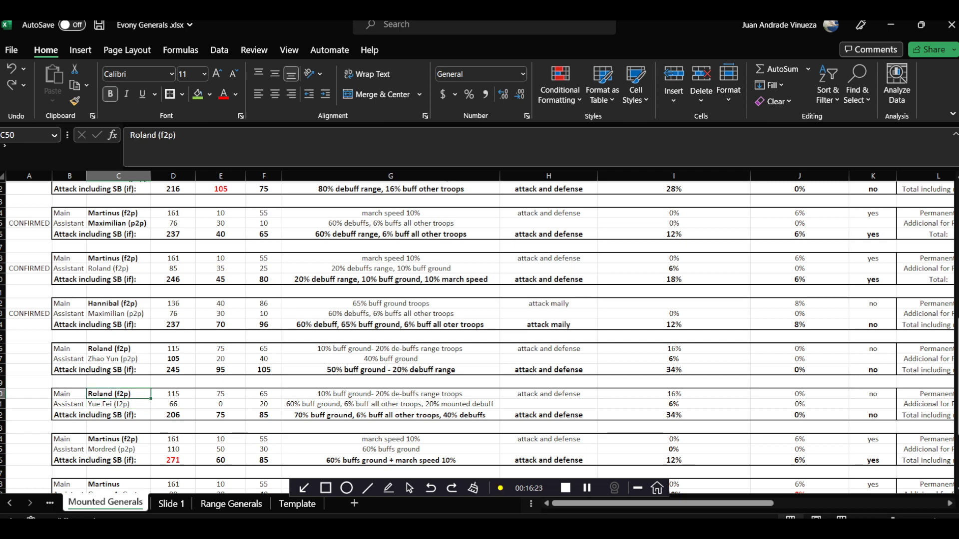
Step: Highlight the Martinus and Mordred combo's rows, check its Permanent and rally attack scores, and return to its general stats
scroll(477, 337, "down", 2)
left_click(2, 388)
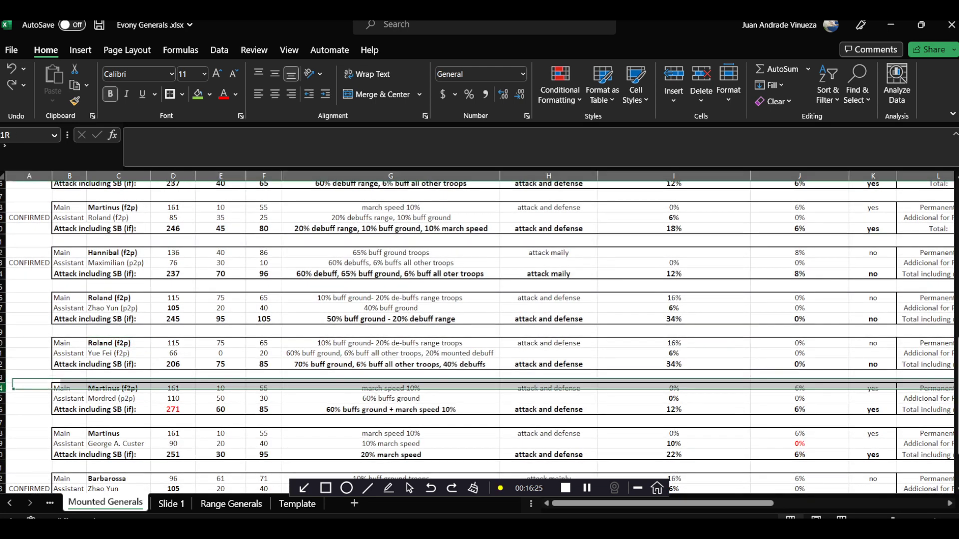
left_click_drag(2, 388, 3, 409)
left_click_drag(656, 503, 667, 503)
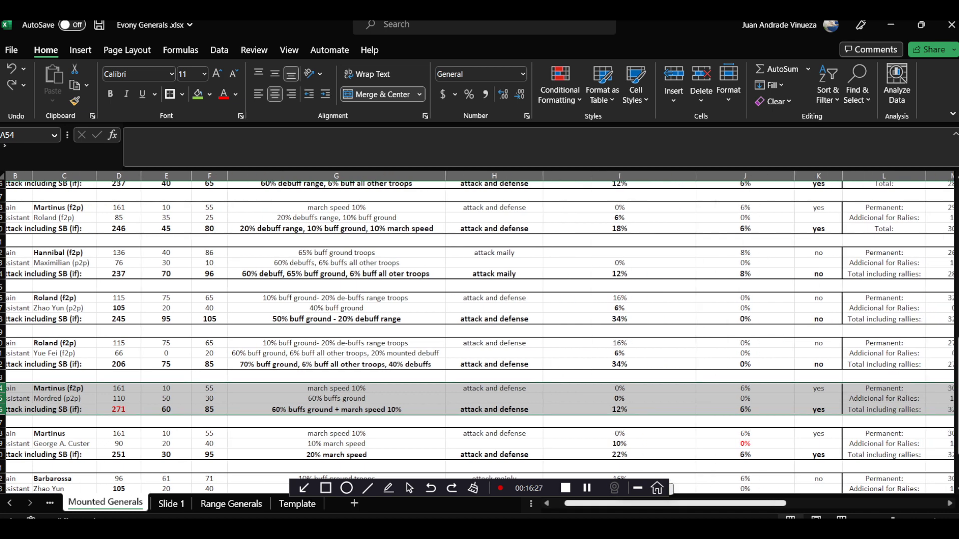
scroll(479, 324, "right", 5)
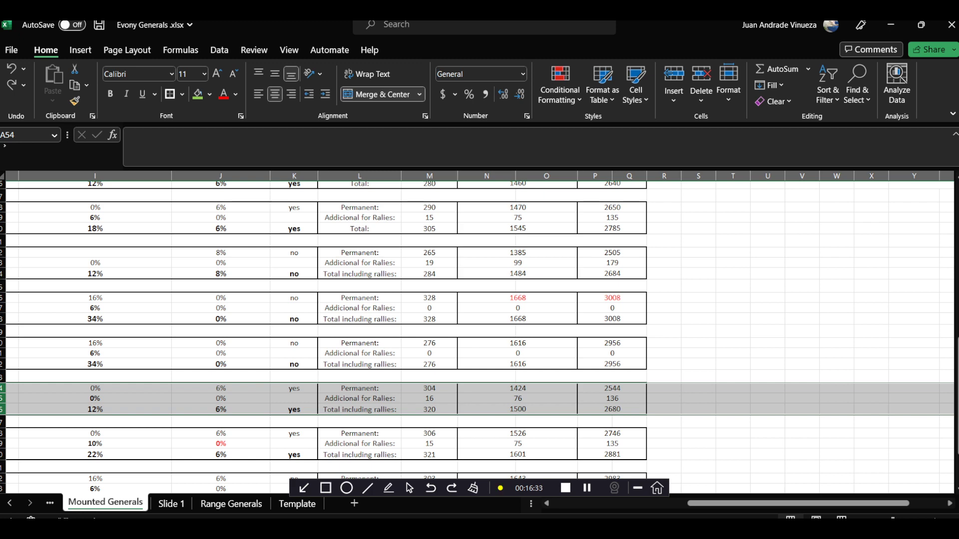
scroll(479, 330, "left", 5)
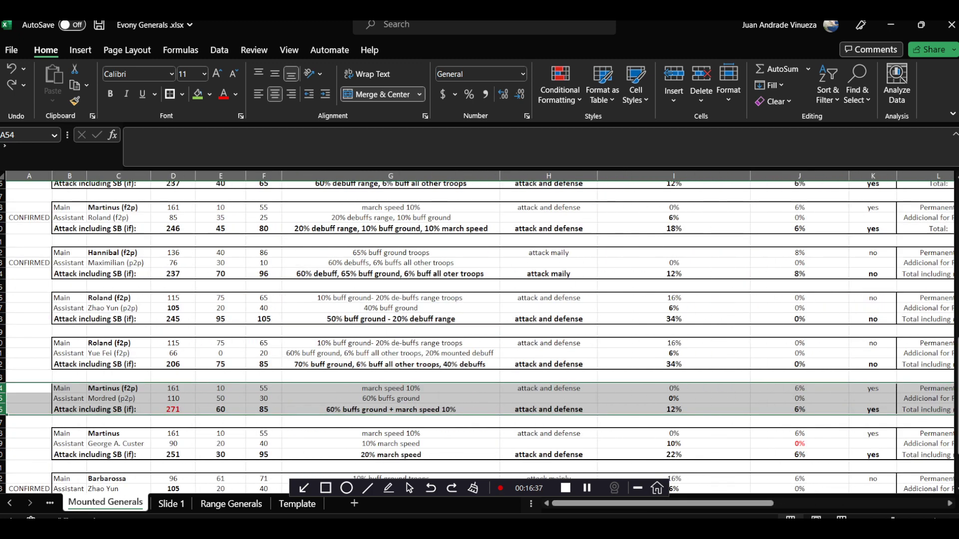
Step: Compare the combined specials of the Martinus and Mordred combo with those of the Roland and Yue Fei combo
left_click(391, 409)
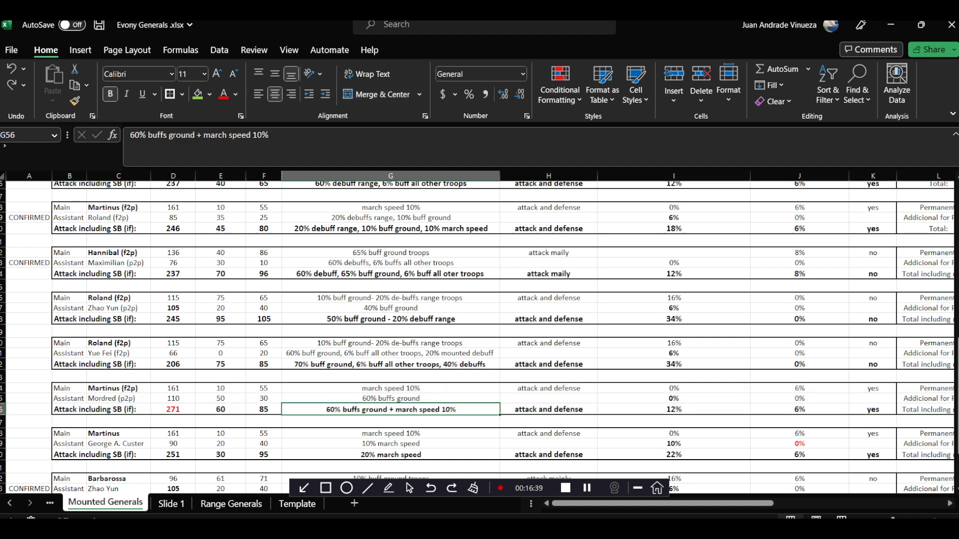
left_click(118, 343)
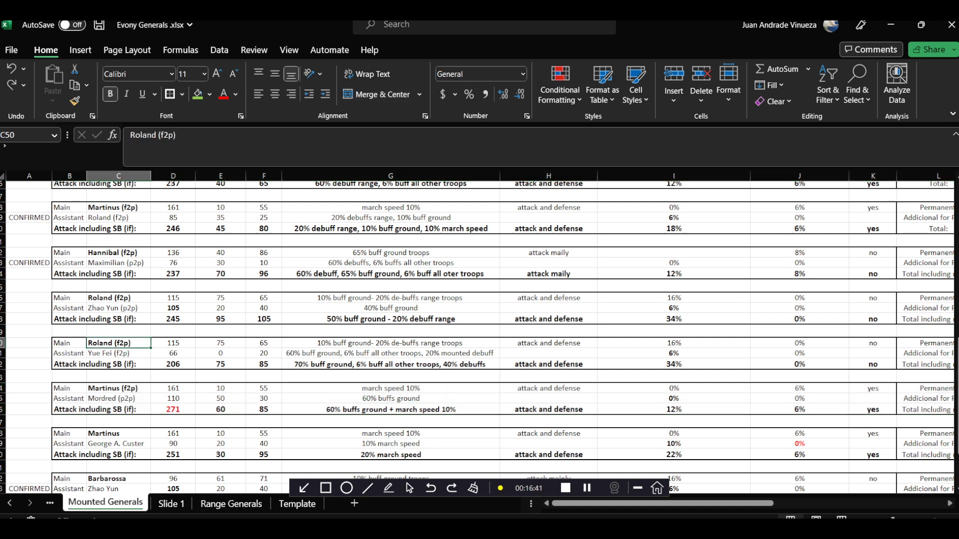
left_click(390, 364)
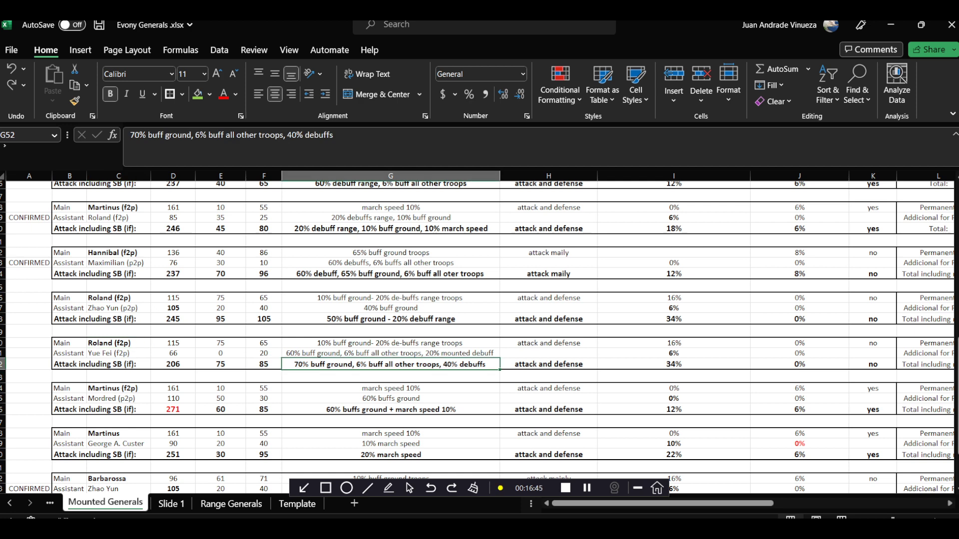
left_click(391, 409)
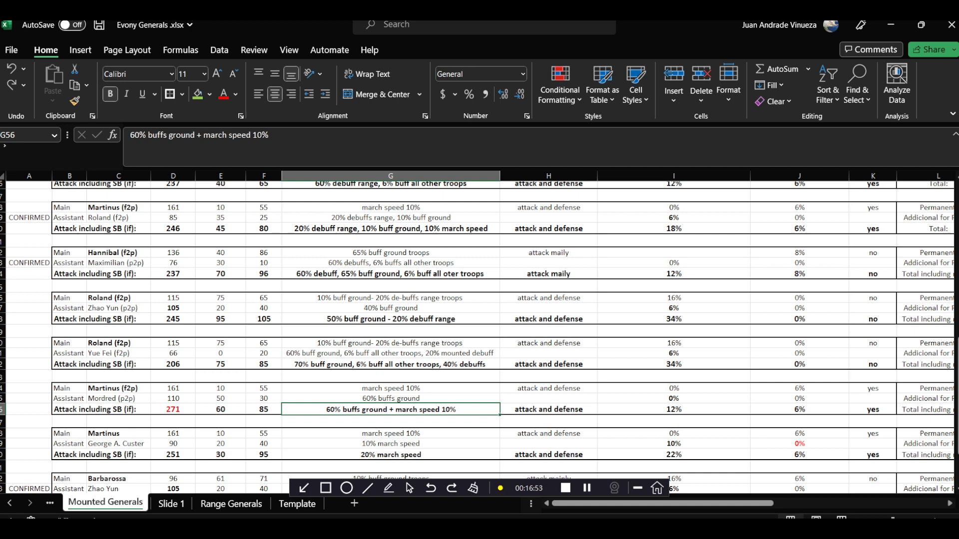
left_click(390, 364)
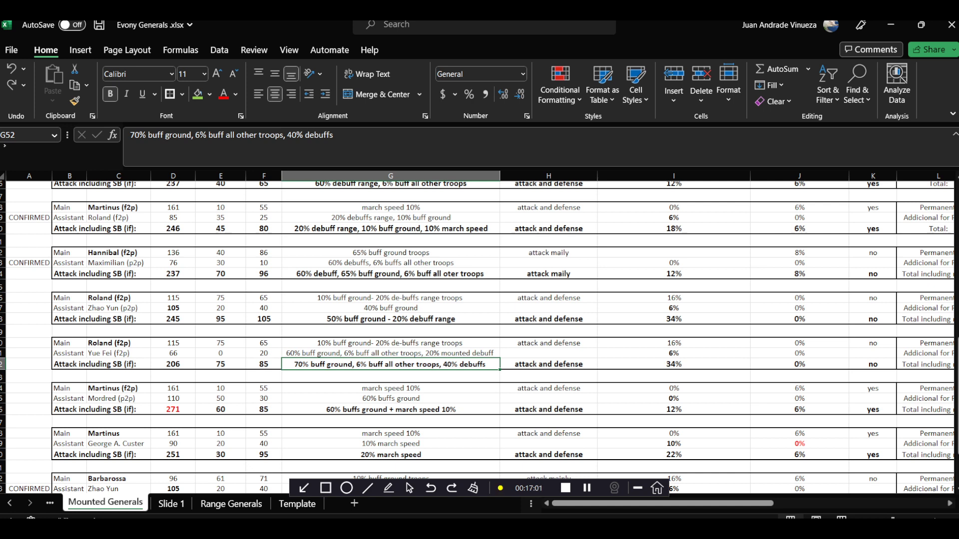
Step: Review when the Roland and Yue Fei combo's buffs apply, its march size buff and dragon entry, and highlight the combo's names
left_click(548, 364)
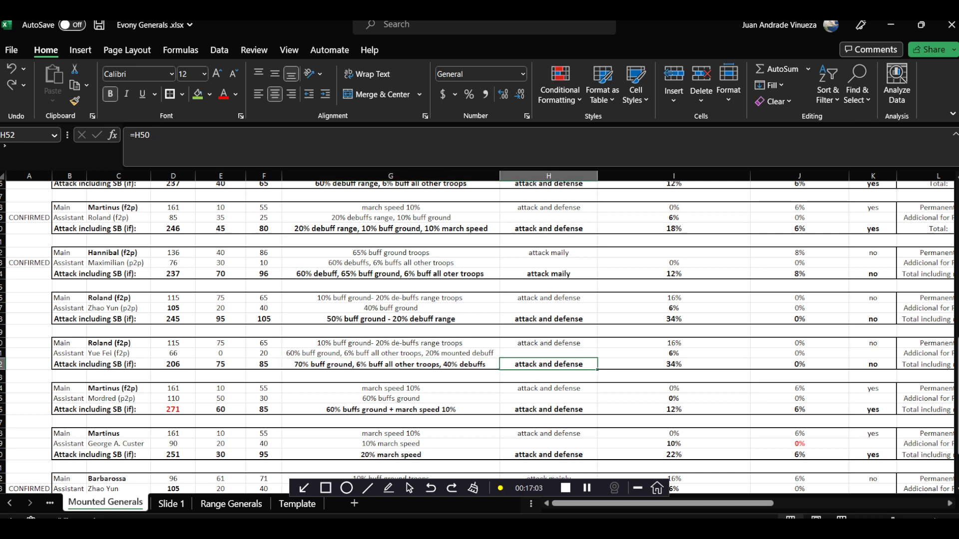
left_click(673, 364)
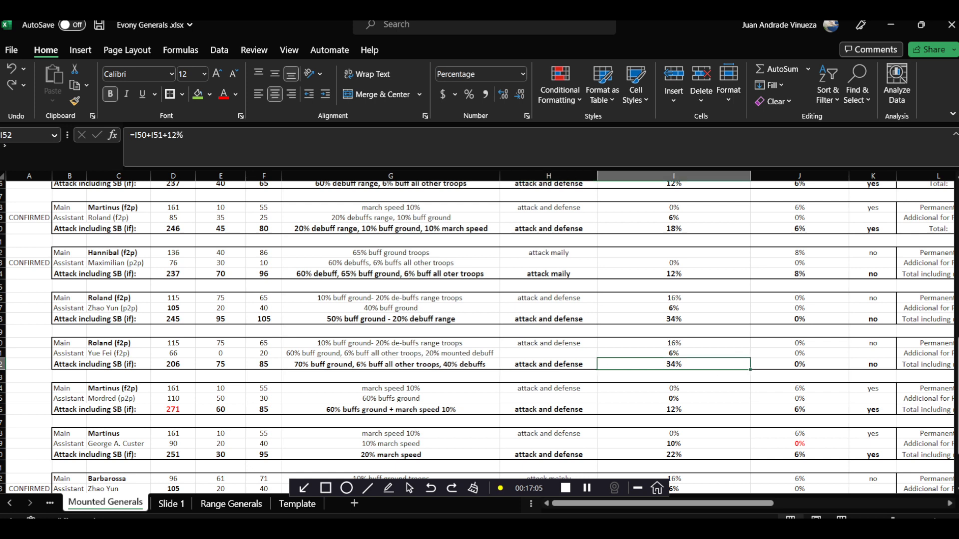
left_click(872, 364)
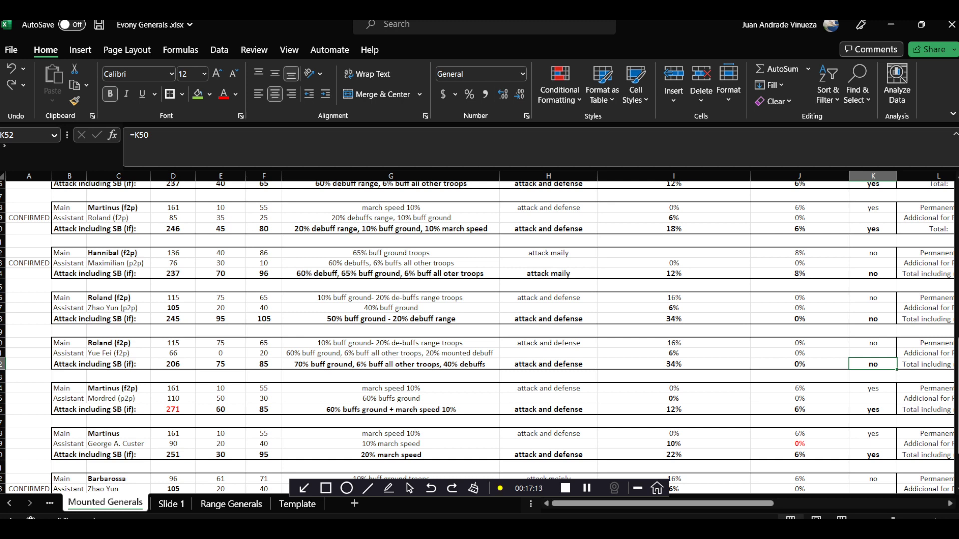
left_click_drag(119, 297, 119, 364)
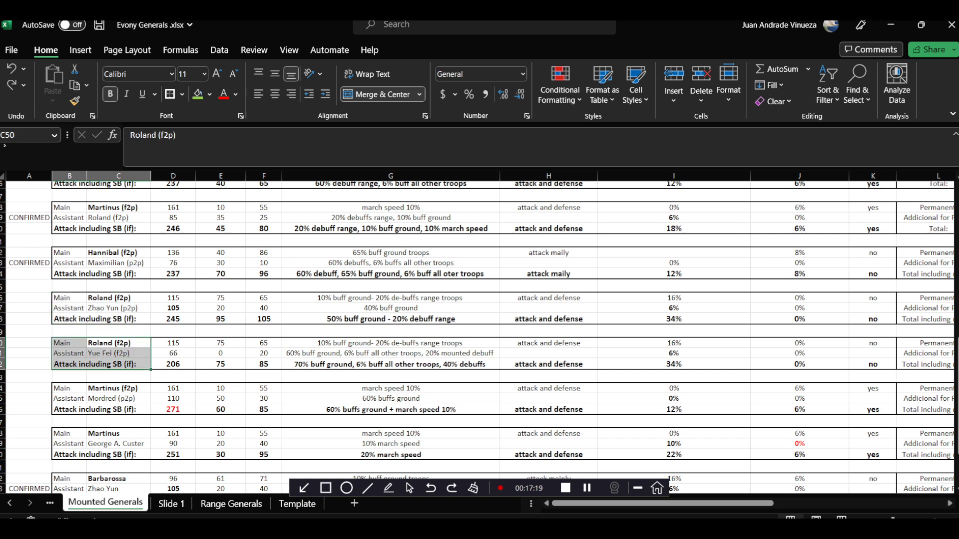
Step: Return to the Mounted Generals table and examine the attack, defense and HP values of the main generals
scroll(479, 335, "up", 12)
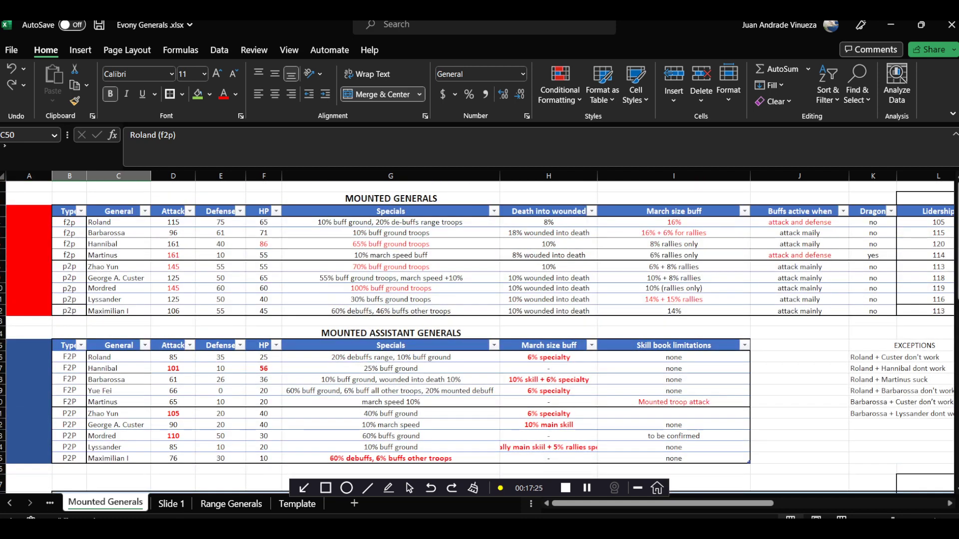
left_click(70, 441)
left_click(70, 321)
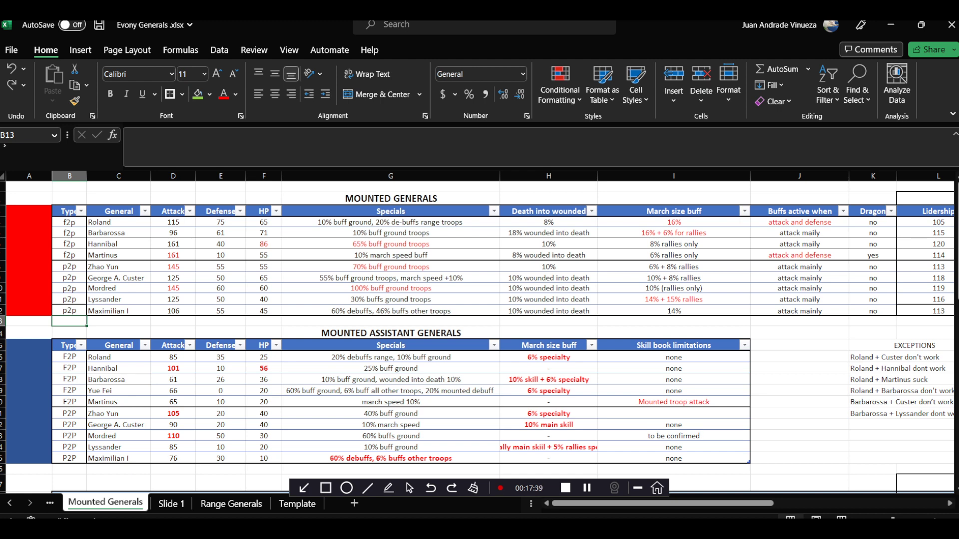
left_click(173, 232)
left_click(220, 244)
left_click(220, 288)
left_click(264, 267)
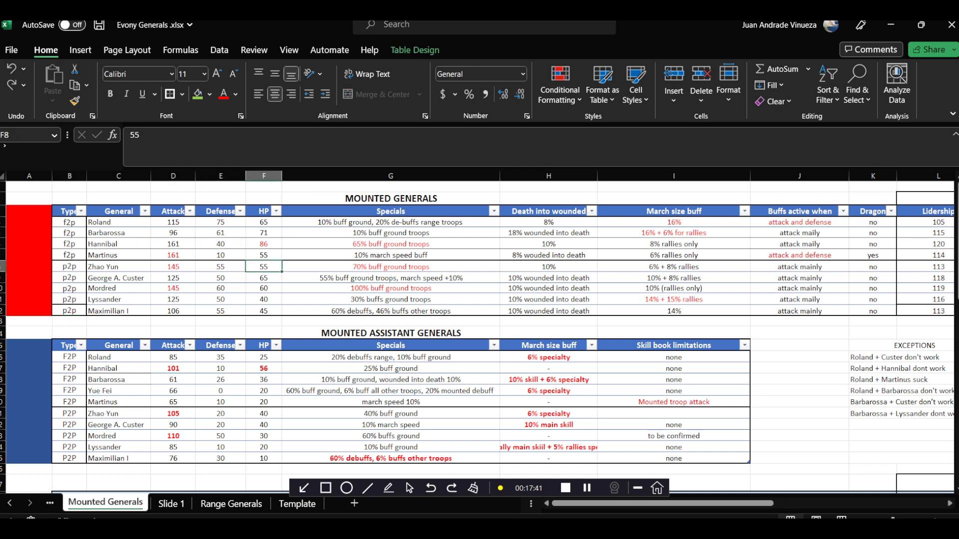
left_click(264, 299)
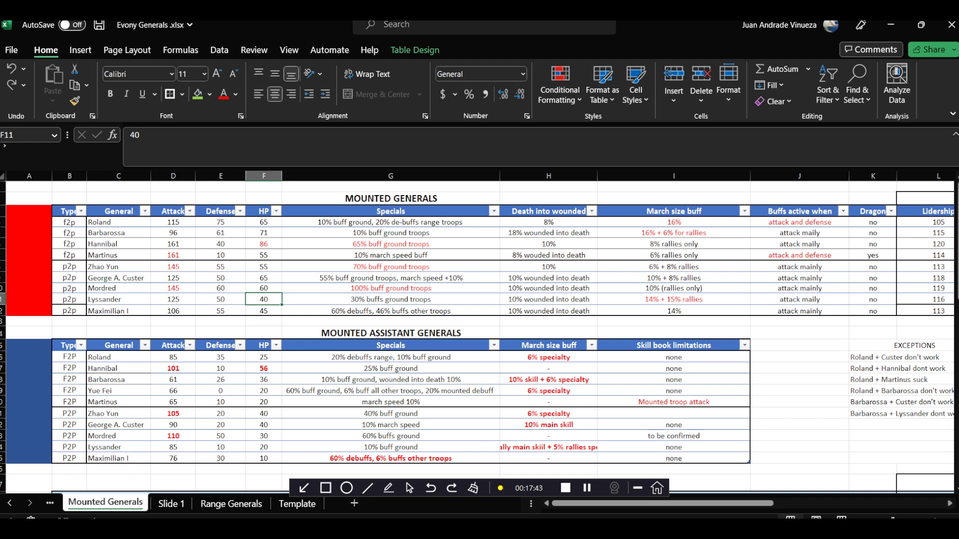